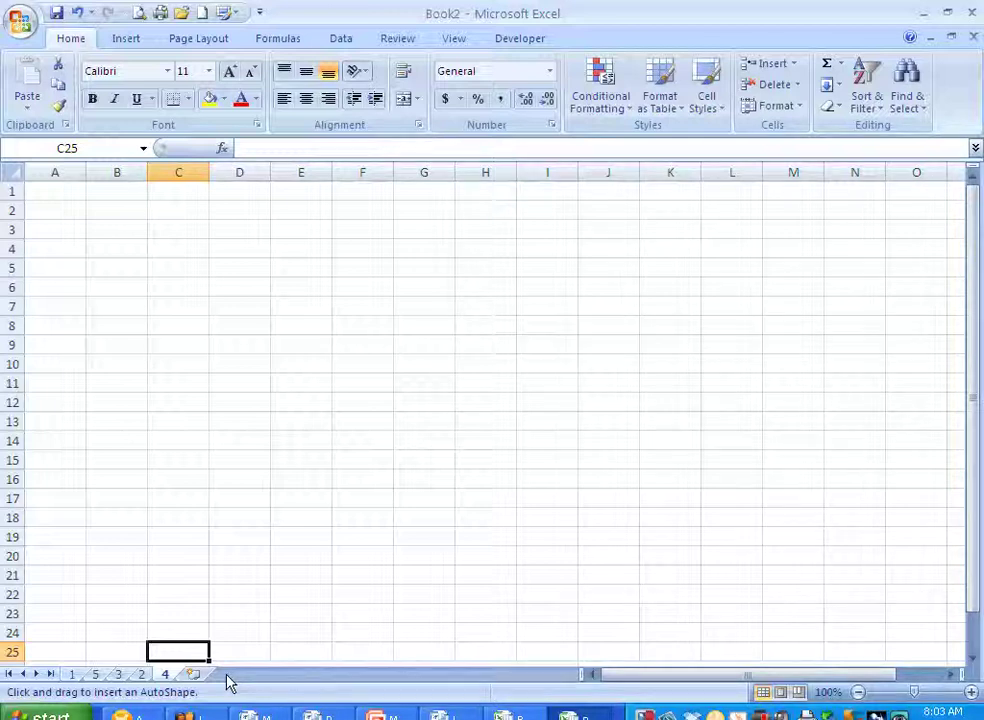
# Move sheet 2 before sheet 5 within Book2 using Move or Copy.
pyautogui.rightClick(142, 677)
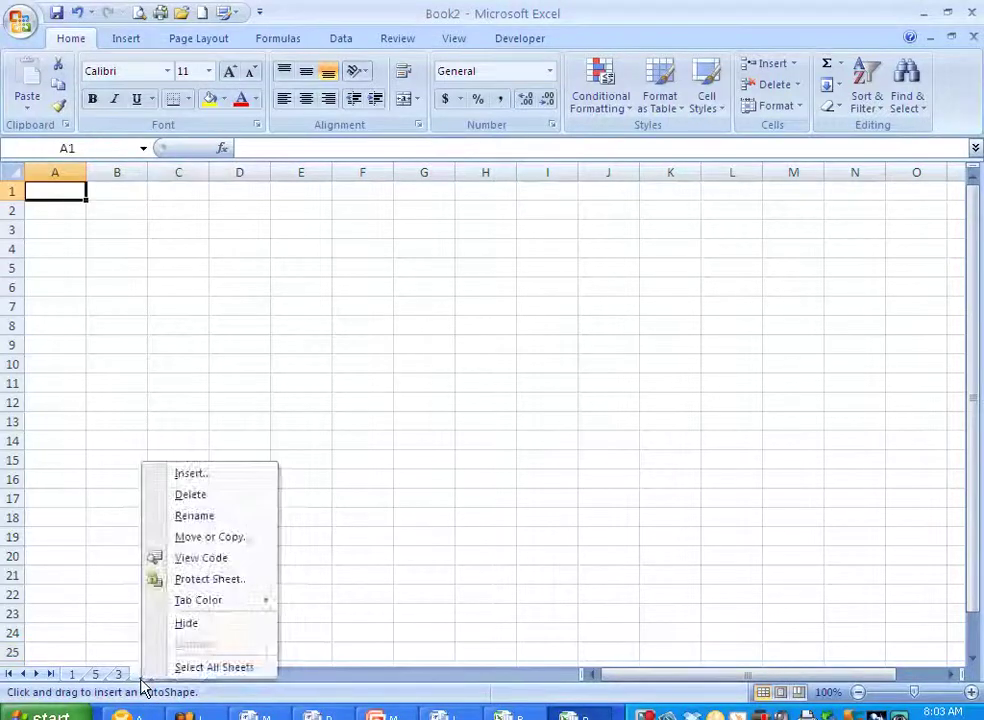
pyautogui.click(143, 678)
pyautogui.rightClick(143, 677)
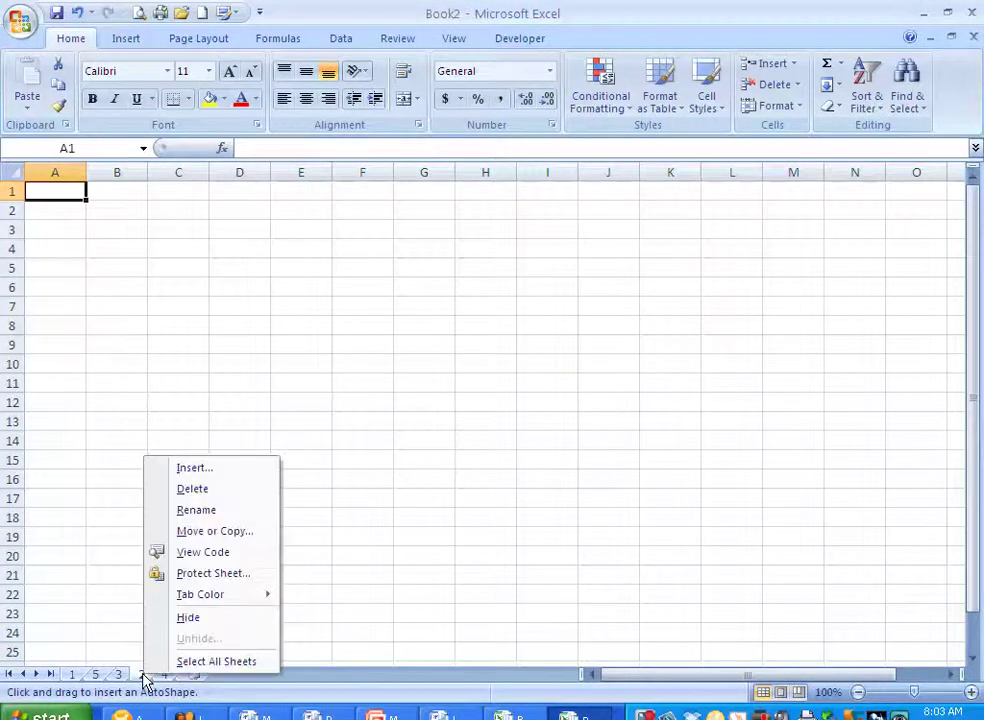
pyautogui.click(185, 536)
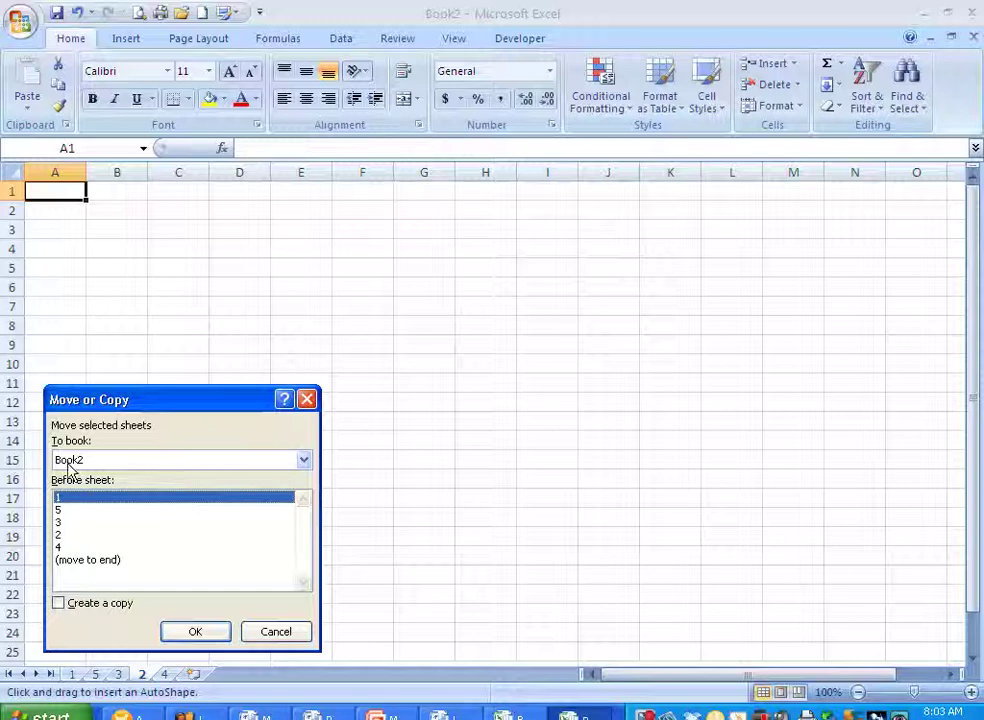
pyautogui.click(62, 523)
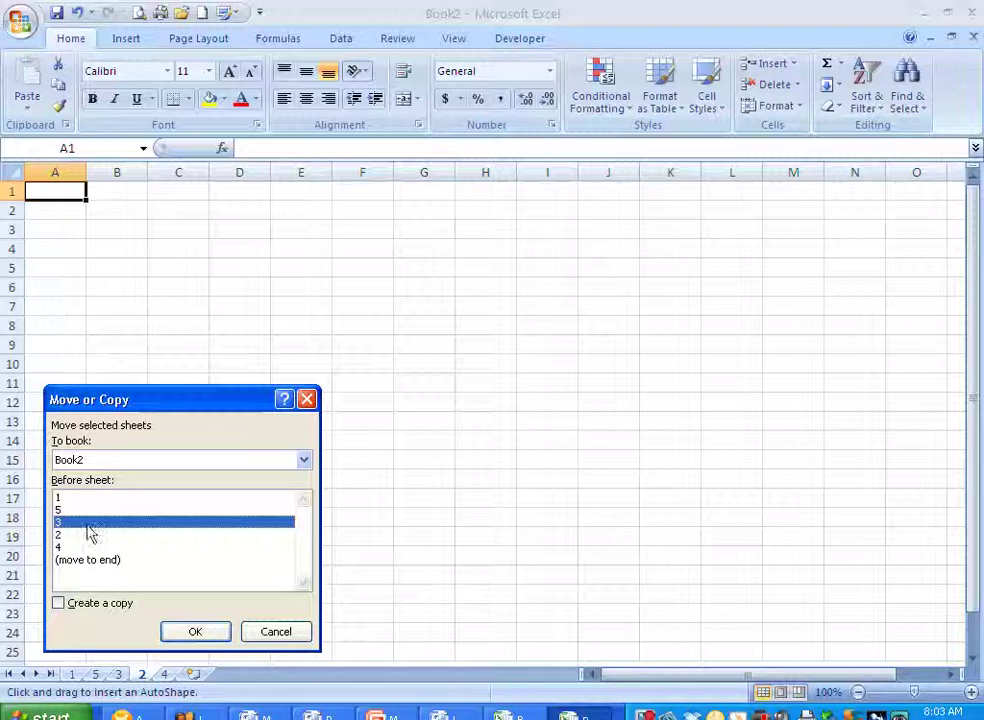
pyautogui.click(57, 511)
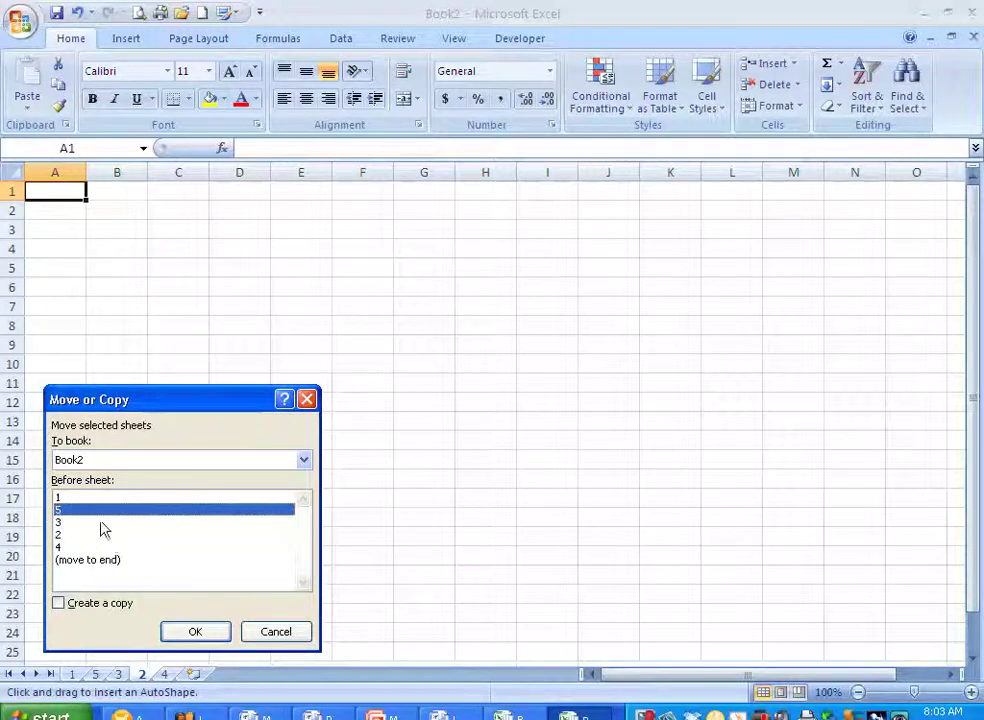
pyautogui.click(192, 632)
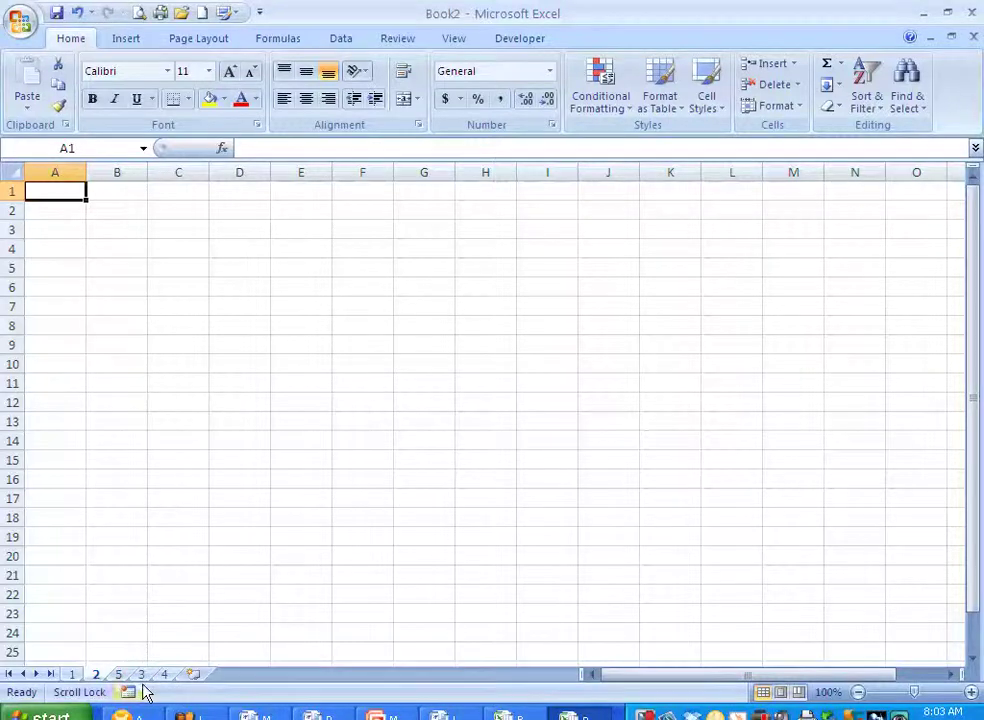
# Reorder the sheets by moving sheet 3 ahead of sheet 5 and sheet 5 to the end of the workbook.
pyautogui.moveTo(143, 675); pyautogui.dragTo(143, 673)
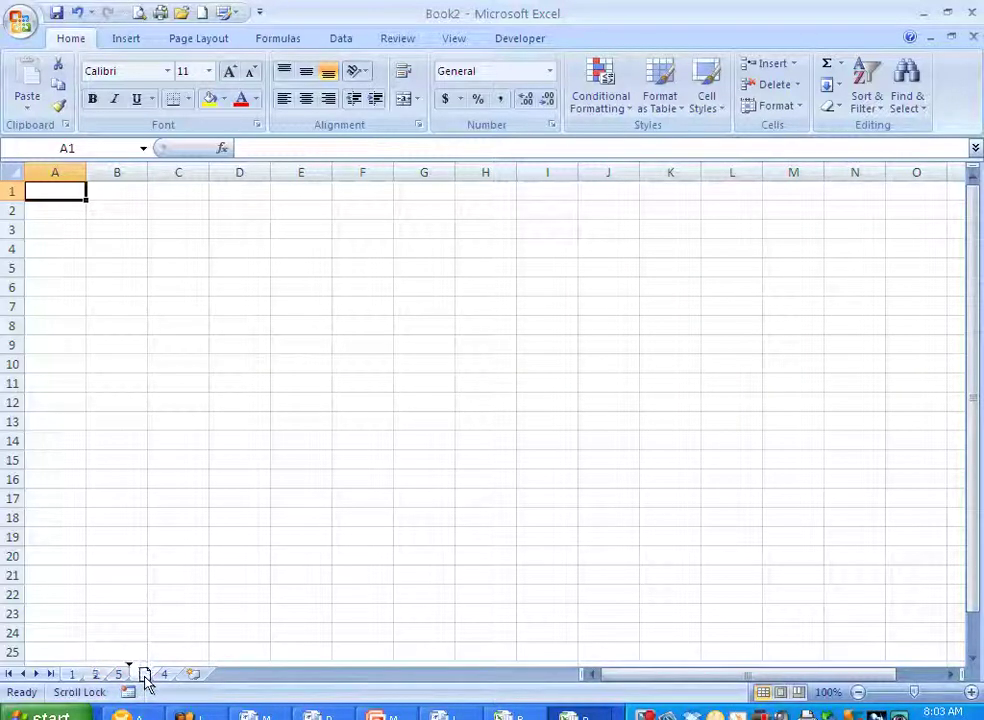
pyautogui.moveTo(145, 678)
pyautogui.mouseDown()
pyautogui.moveTo(125, 677)
pyautogui.moveTo(130, 684)
pyautogui.mouseUp()
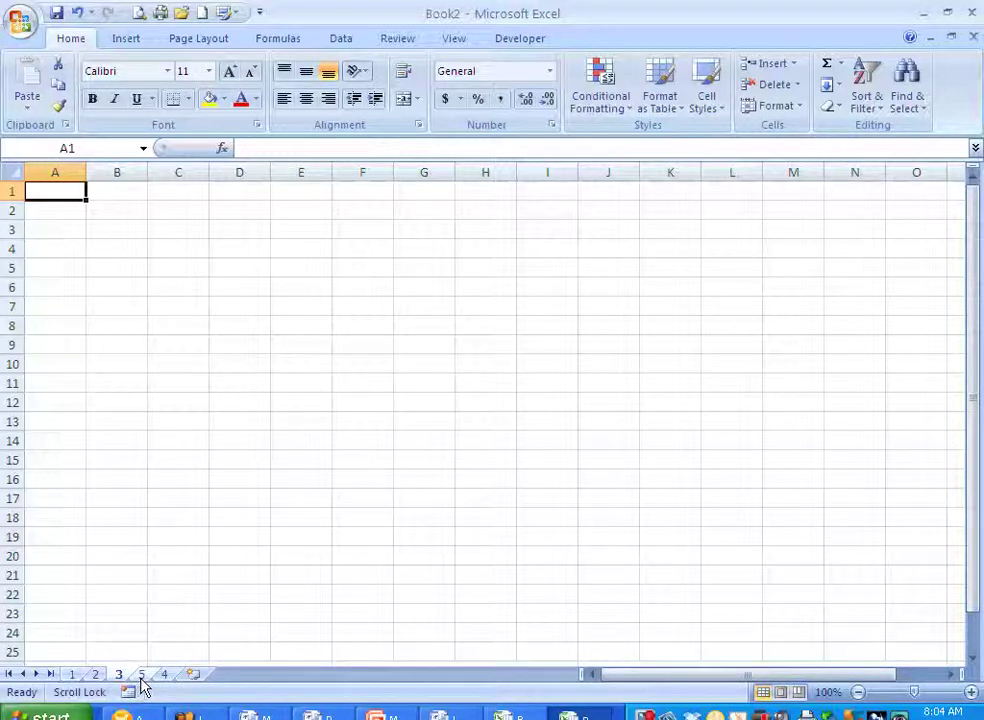
pyautogui.moveTo(142, 681)
pyautogui.mouseDown()
pyautogui.moveTo(129, 664)
pyautogui.moveTo(197, 670)
pyautogui.mouseUp()
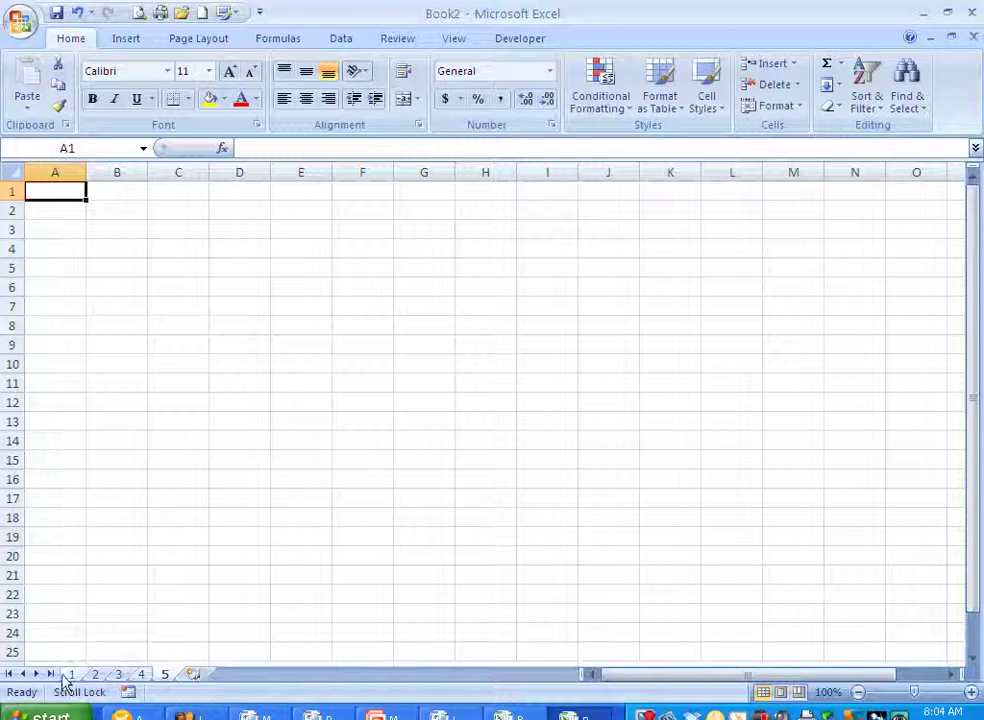
# Go through sheets 1 to 5 one by one to check their order.
pyautogui.click(73, 675)
pyautogui.click(96, 675)
pyautogui.click(118, 675)
pyautogui.click(141, 675)
pyautogui.click(165, 675)
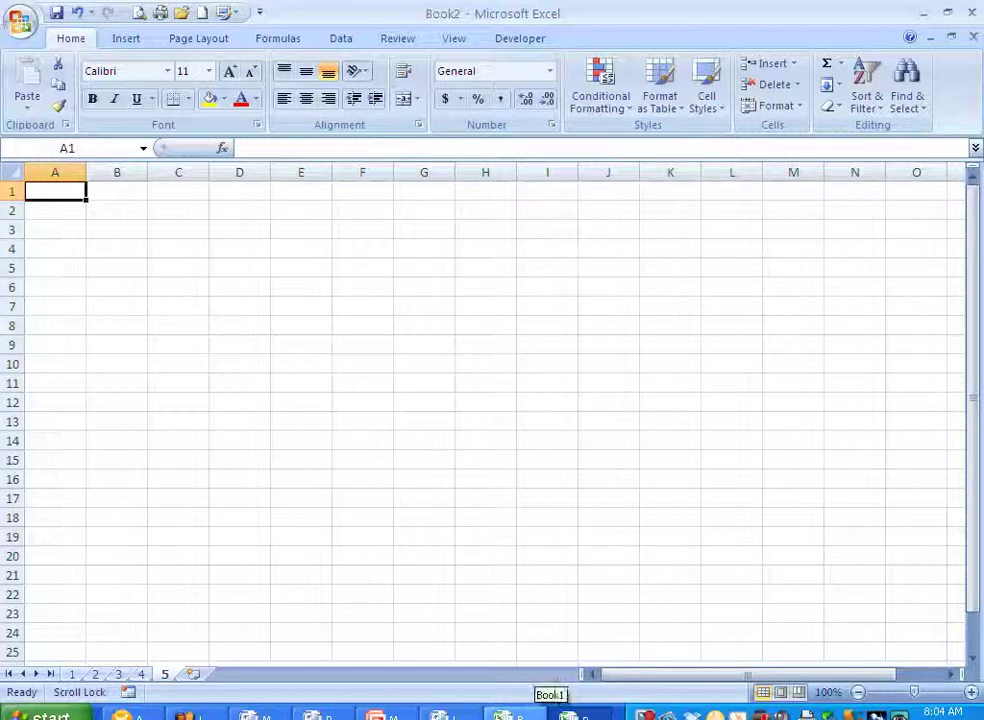
# Switch to the Book1 workbook and maximize its window.
pyautogui.hotkey('ctrl', 'p')
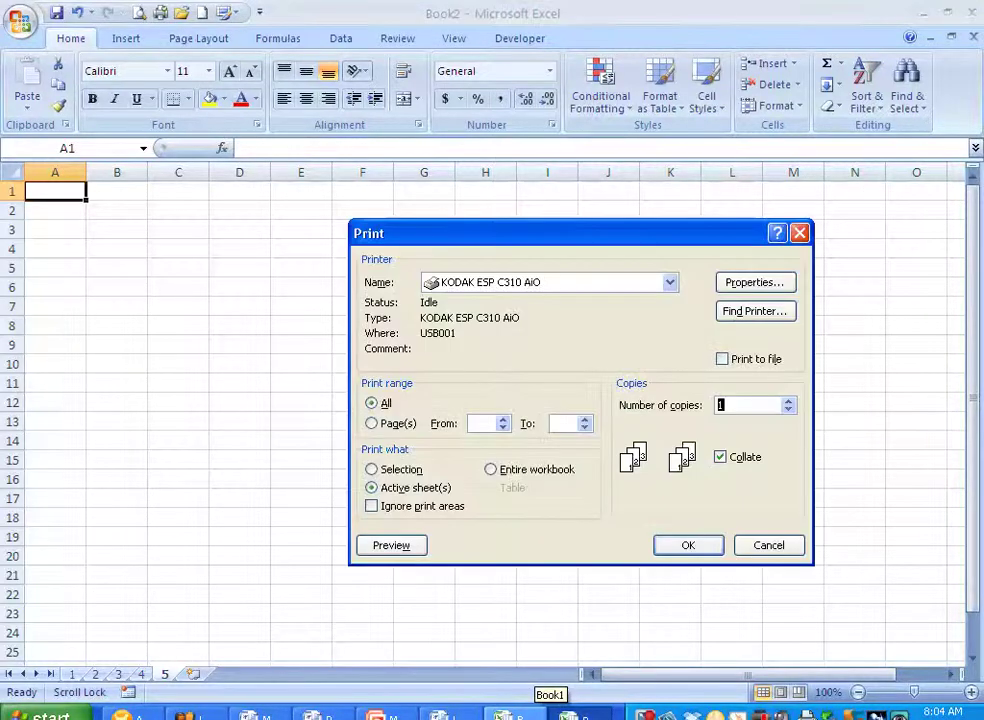
pyautogui.click(785, 547)
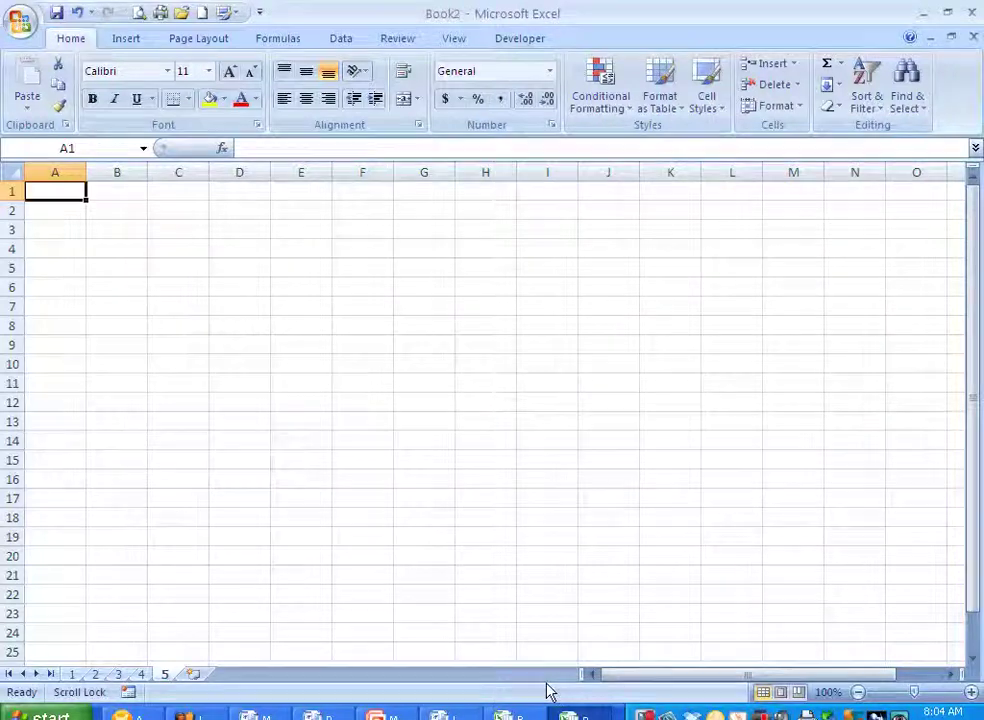
pyautogui.hotkey('ctrl', 'w')
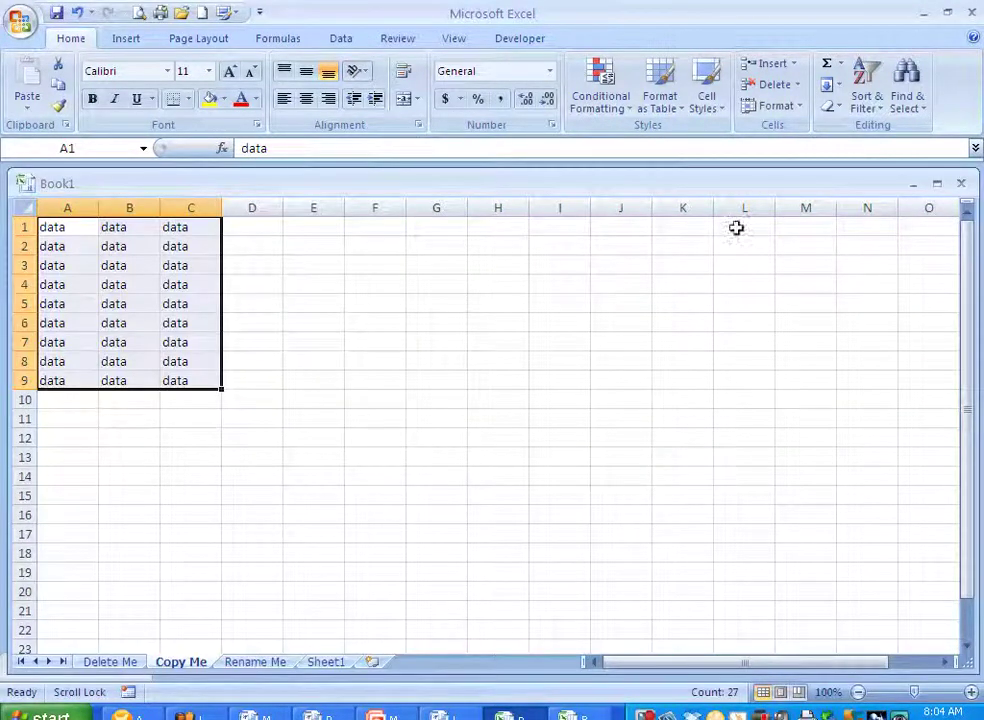
pyautogui.click(936, 185)
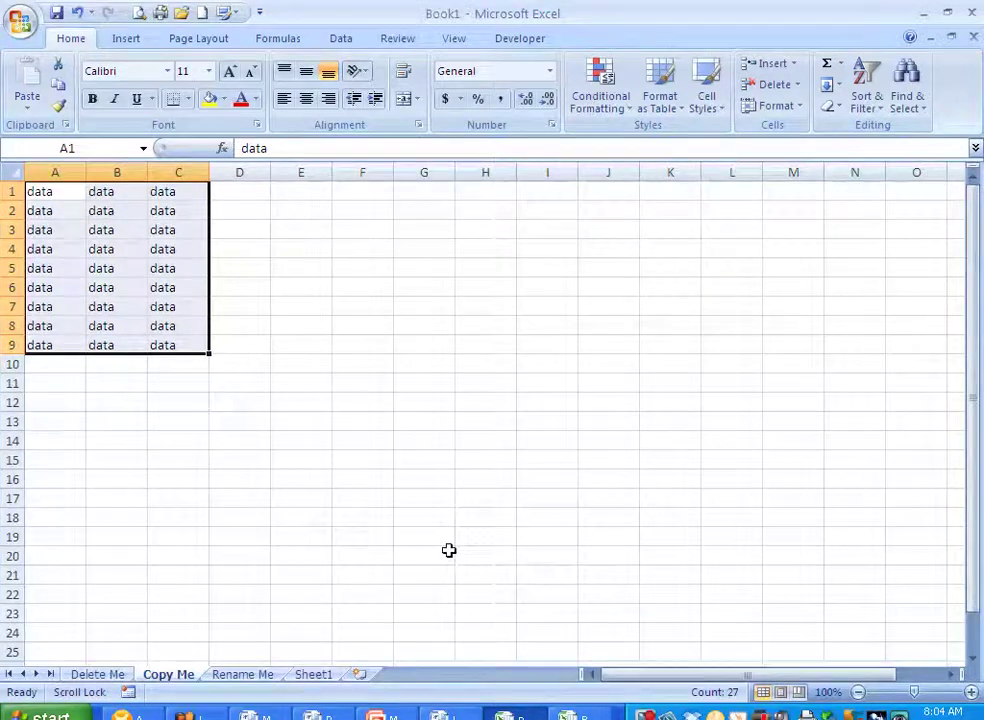
# Create a copy of the Copy Me sheet in Book1, placed before the original, and compare the two sheets.
pyautogui.rightClick(172, 684)
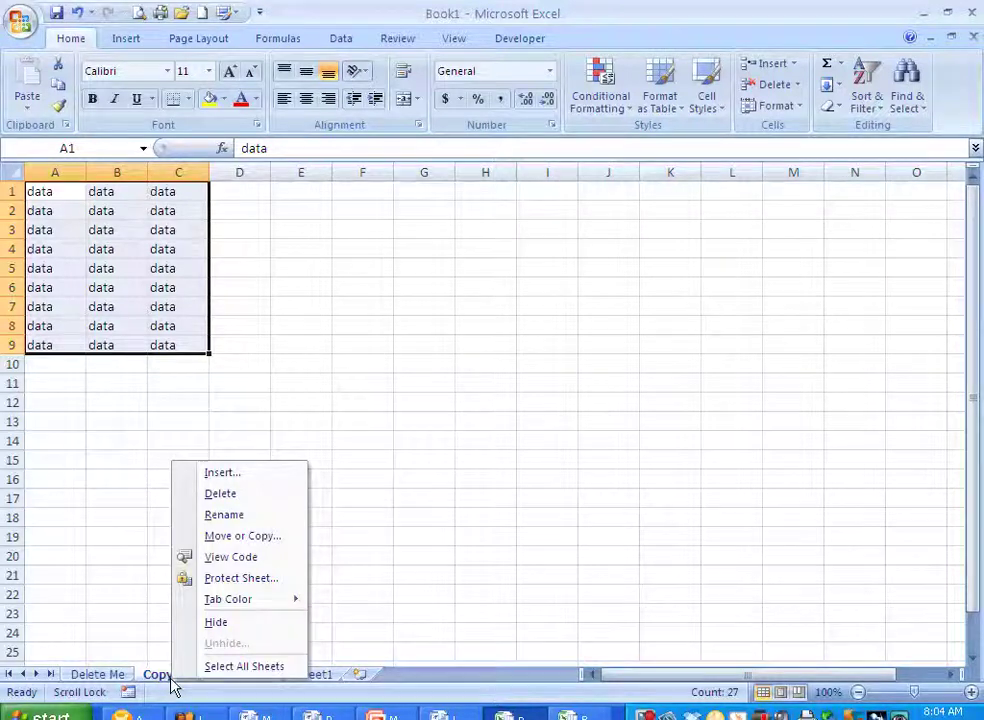
pyautogui.click(240, 538)
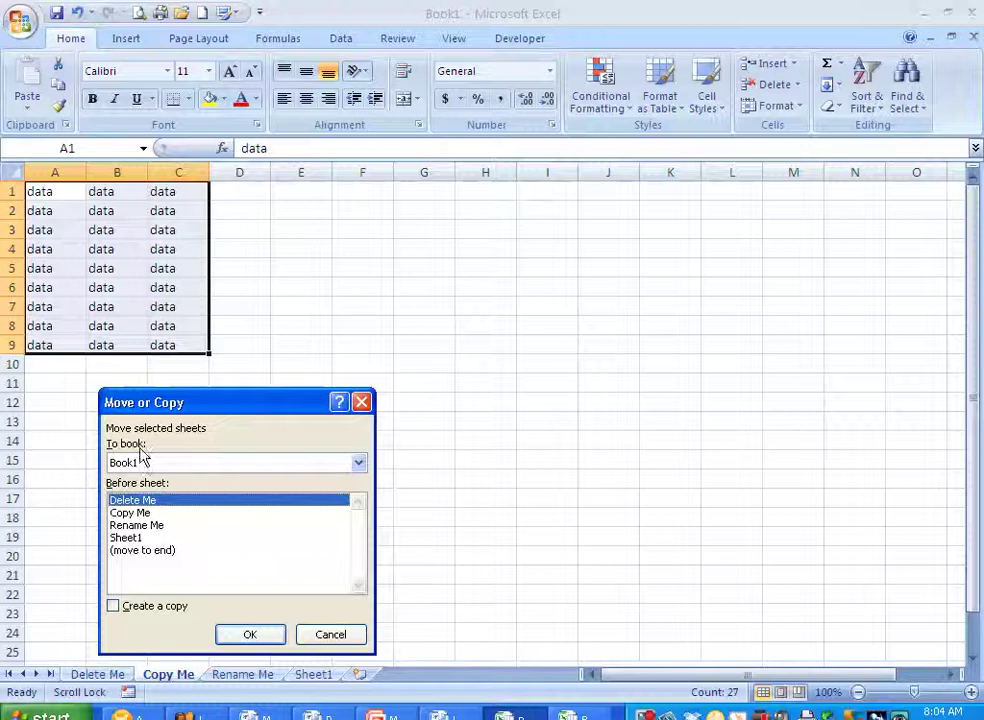
pyautogui.click(136, 514)
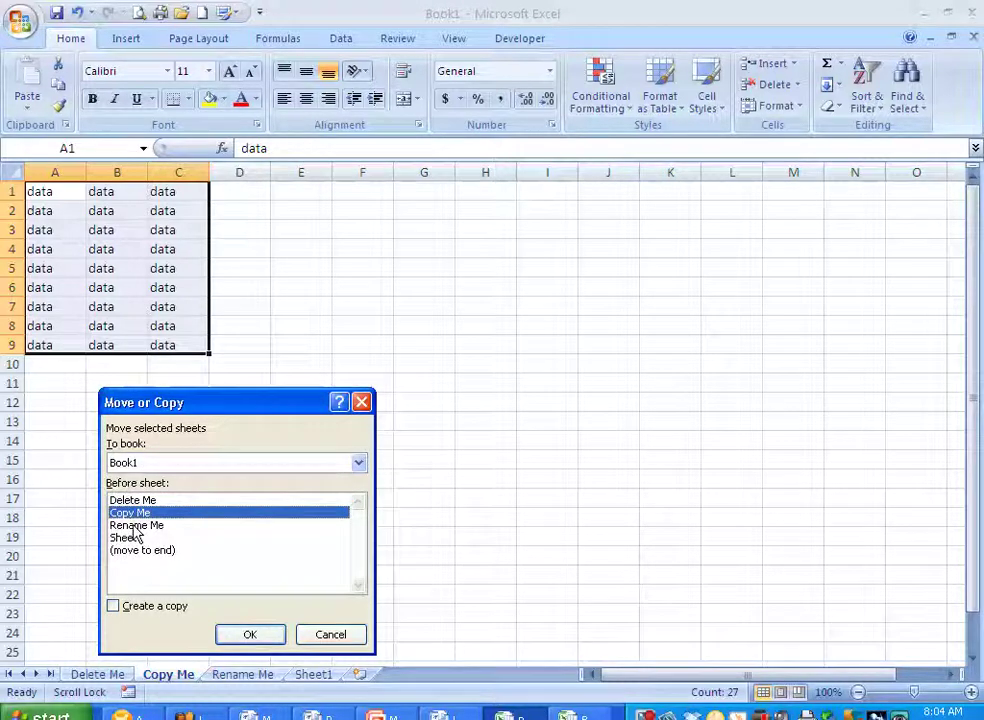
pyautogui.click(115, 610)
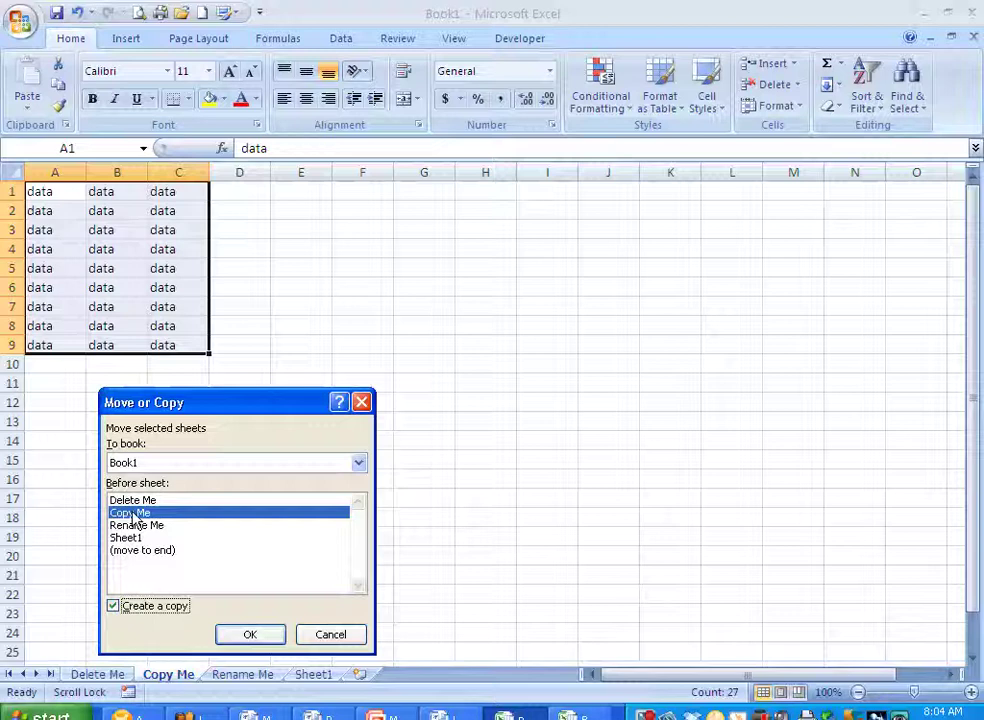
pyautogui.click(252, 637)
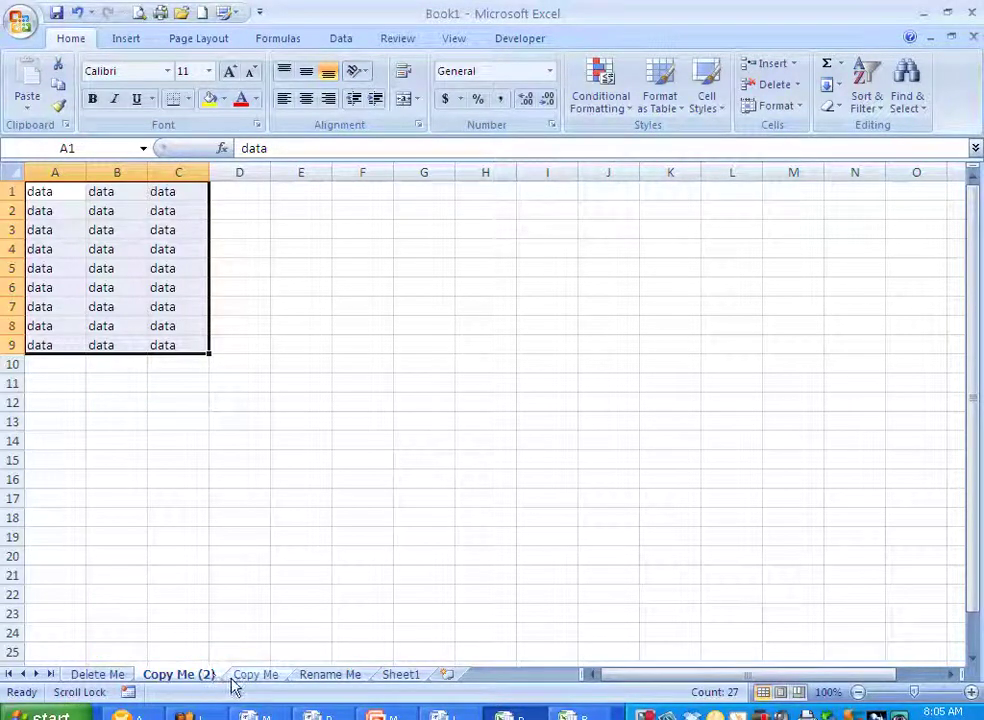
pyautogui.click(255, 676)
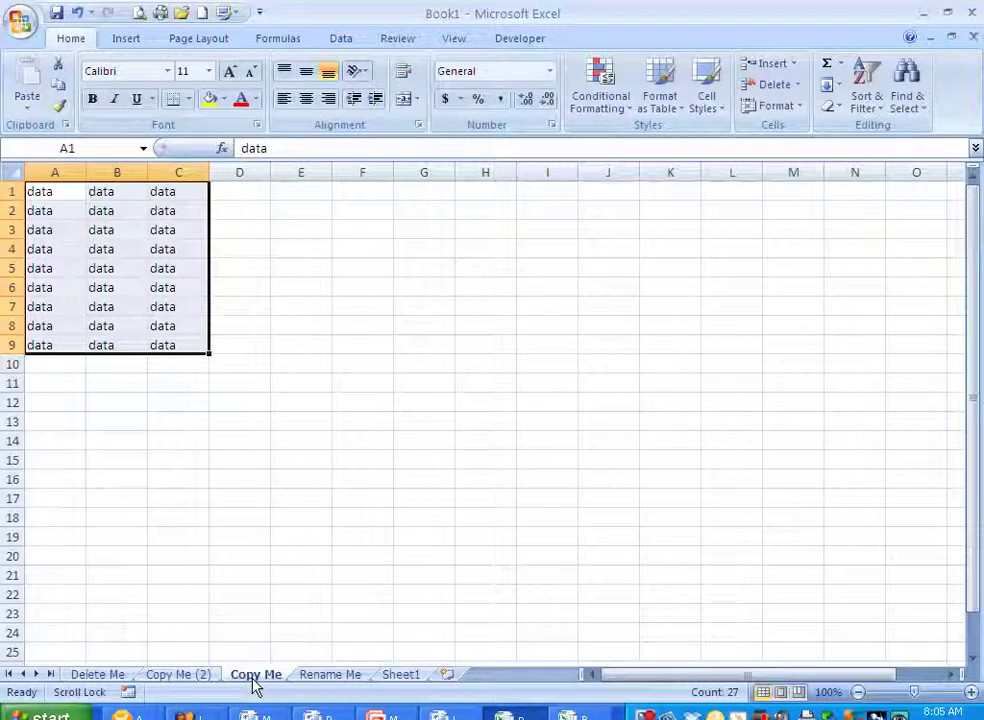
pyautogui.click(191, 677)
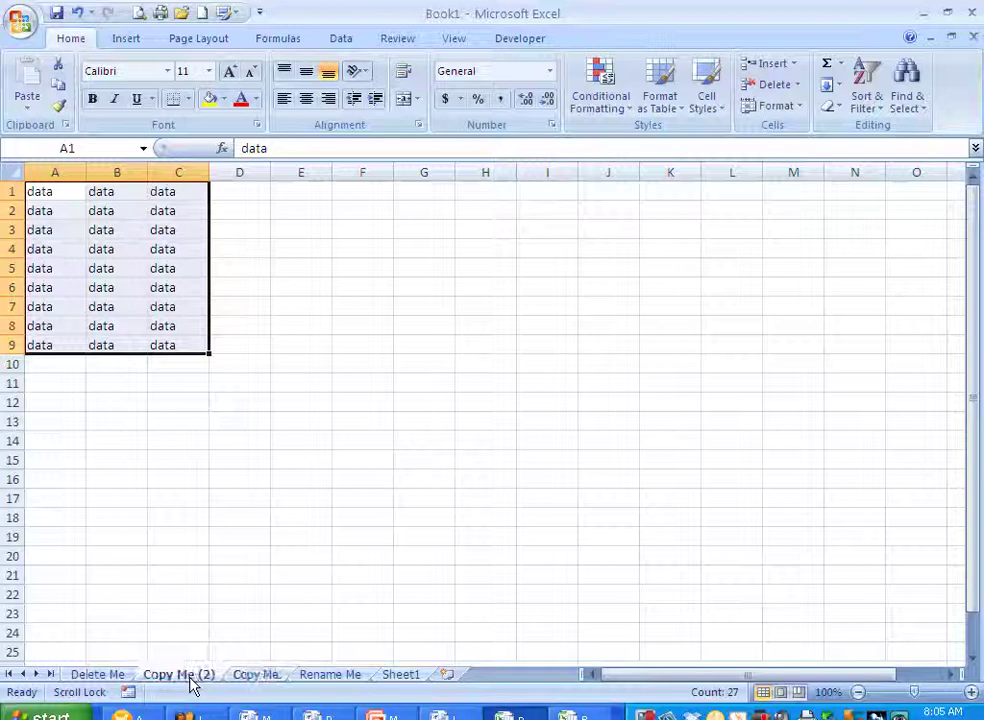
# Rename the duplicate of the Copy Me sheet as Renamed.
pyautogui.doubleClick(191, 677)
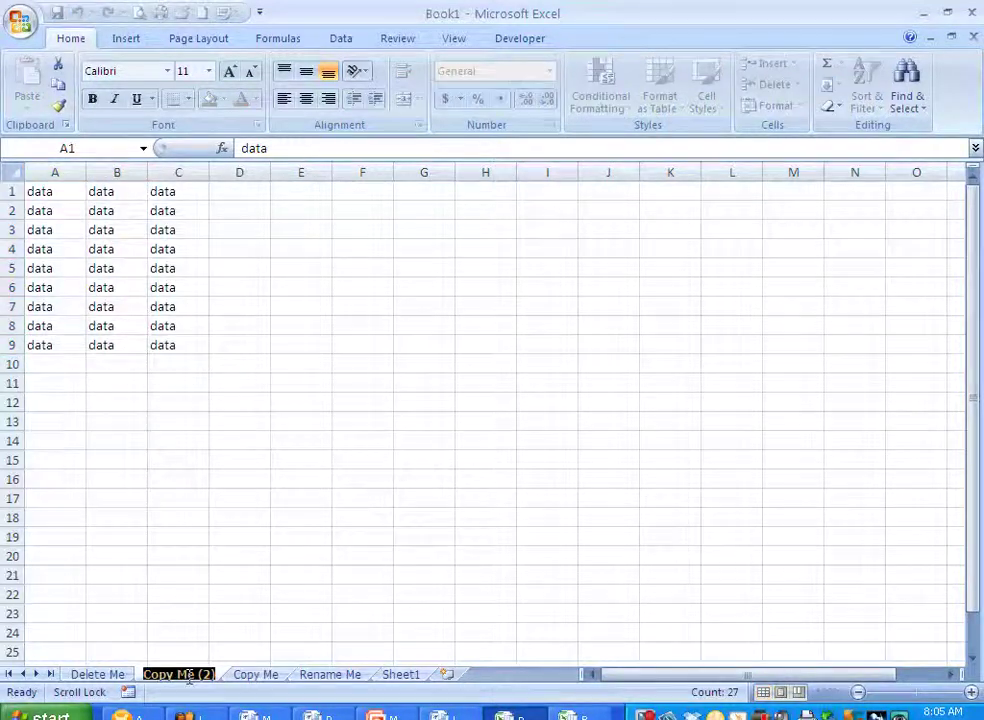
pyautogui.click(222, 630)
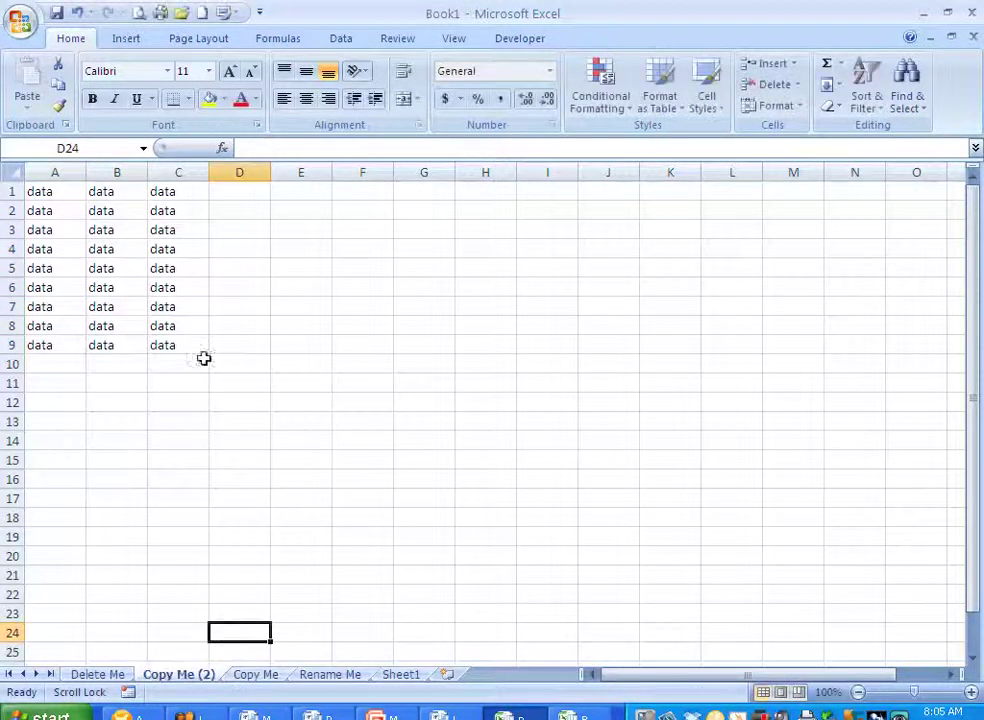
pyautogui.doubleClick(170, 677)
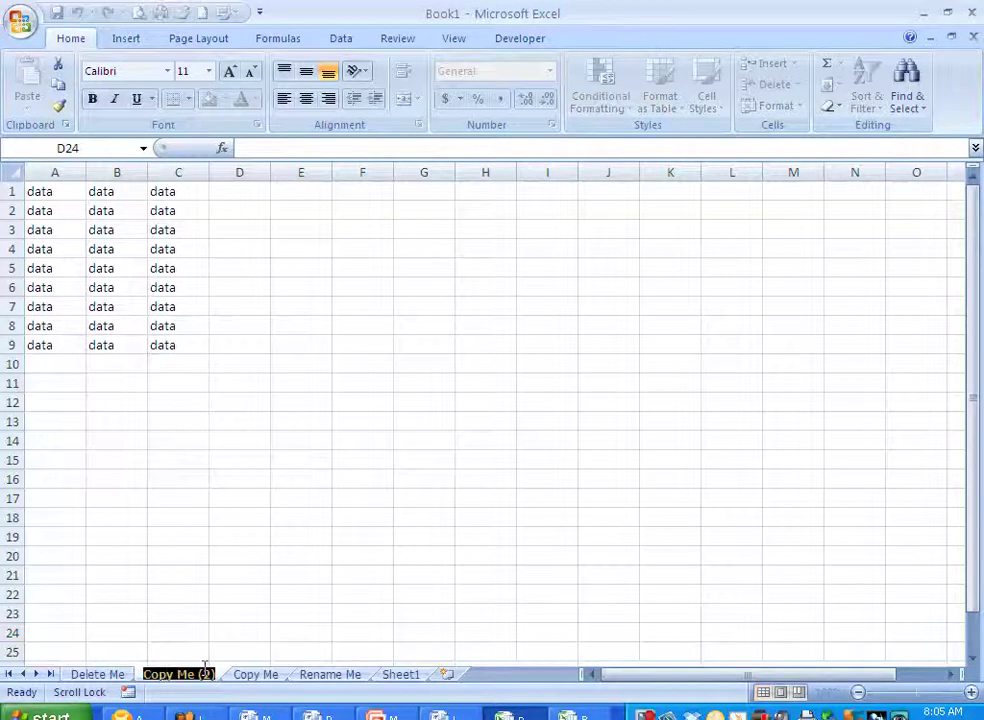
pyautogui.write('Renamed')
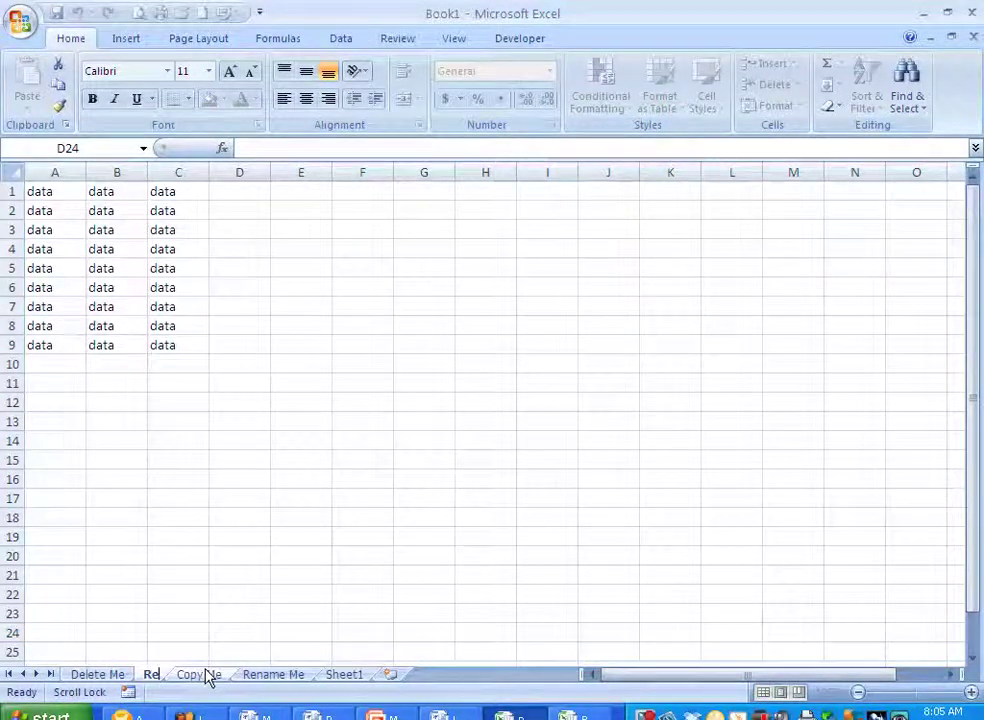
pyautogui.press('Return')
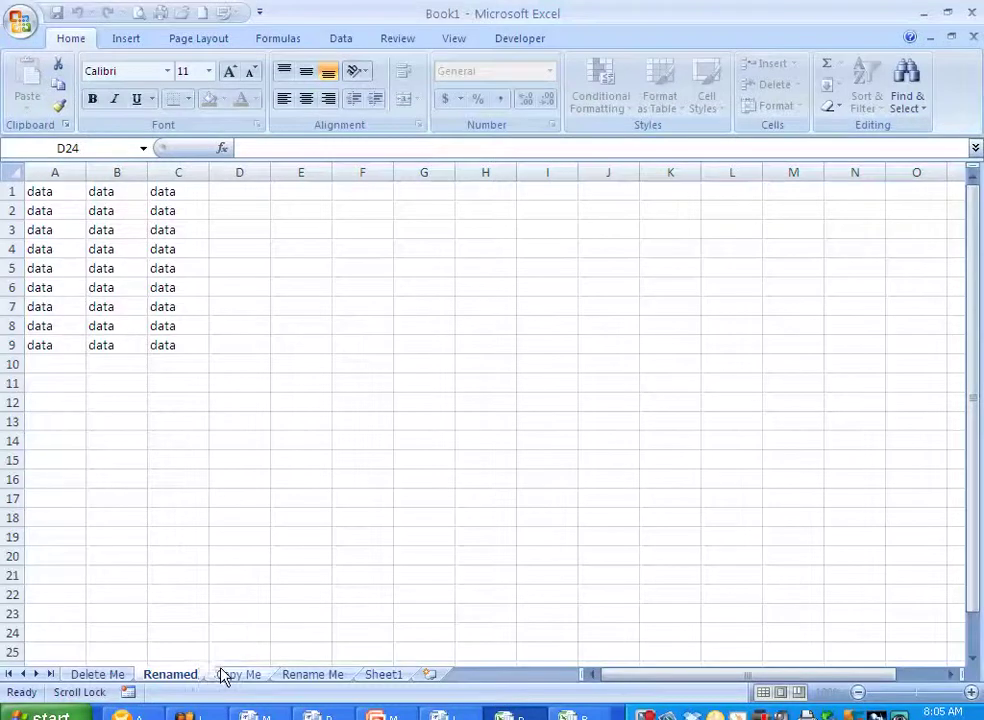
pyautogui.click(222, 678)
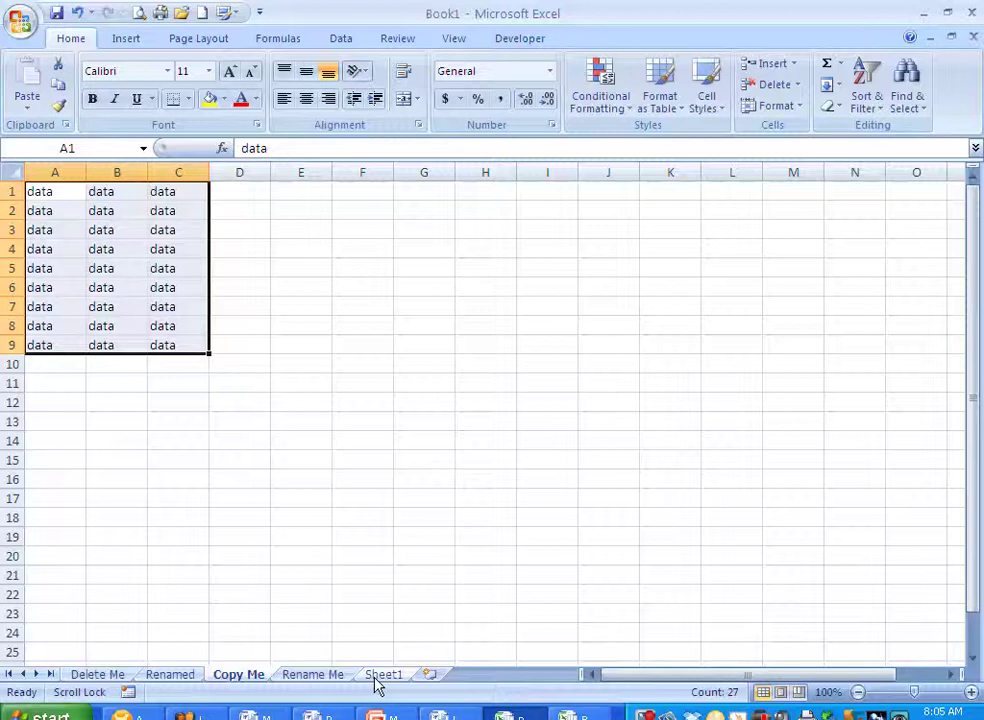
# Change the name of the duplicated sheet between Delete Me and Copy Me to Rename.
pyautogui.rightClick(155, 683)
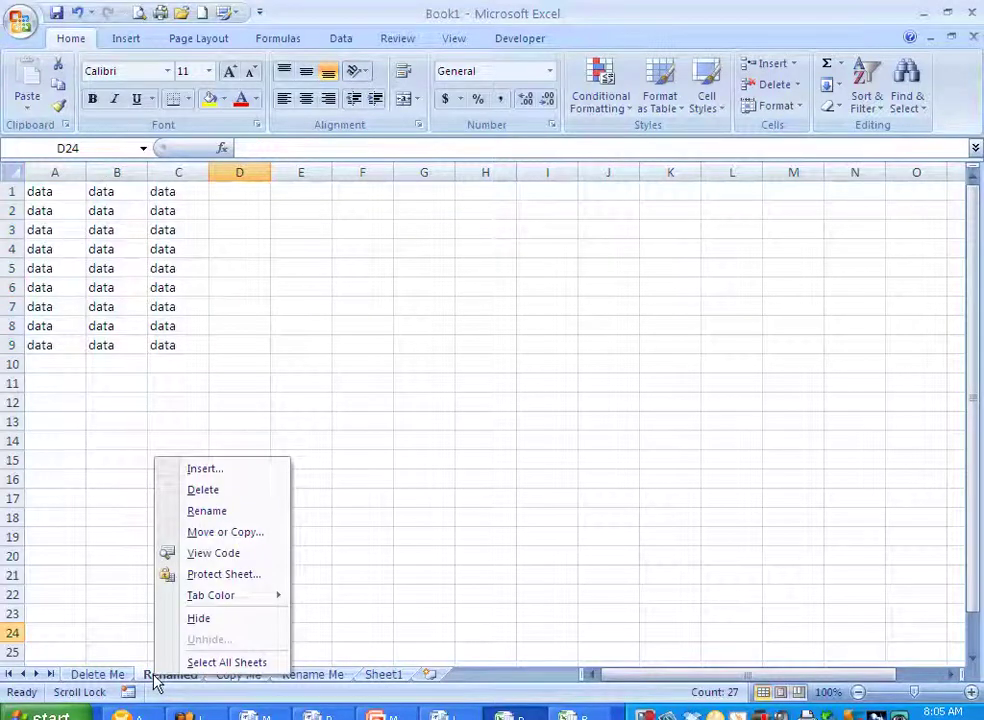
pyautogui.click(194, 512)
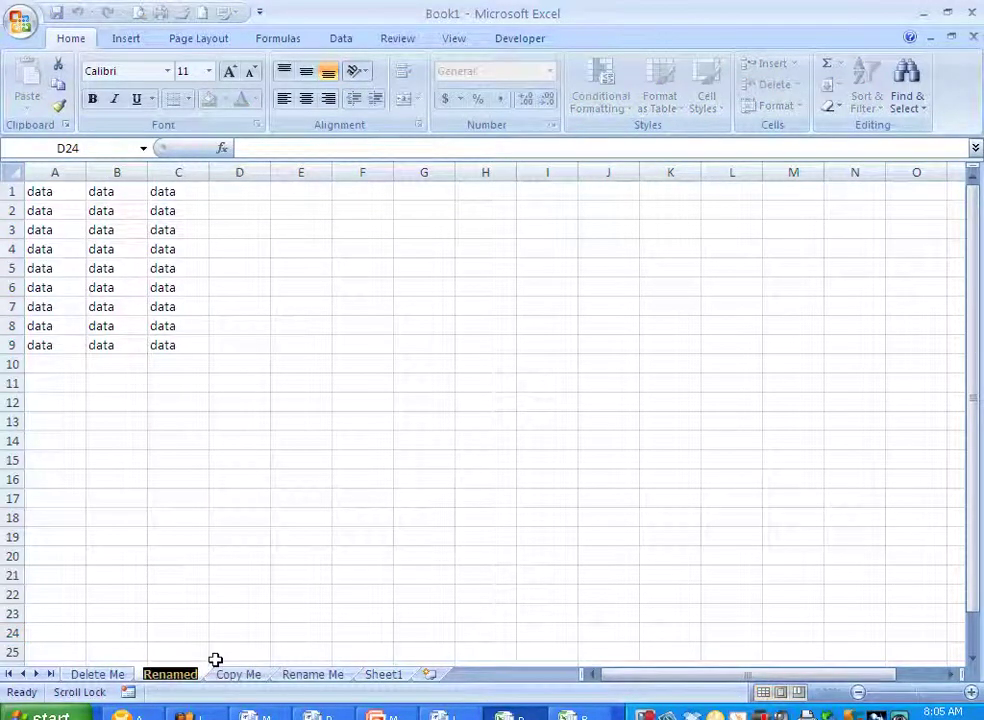
pyautogui.write('Rename')
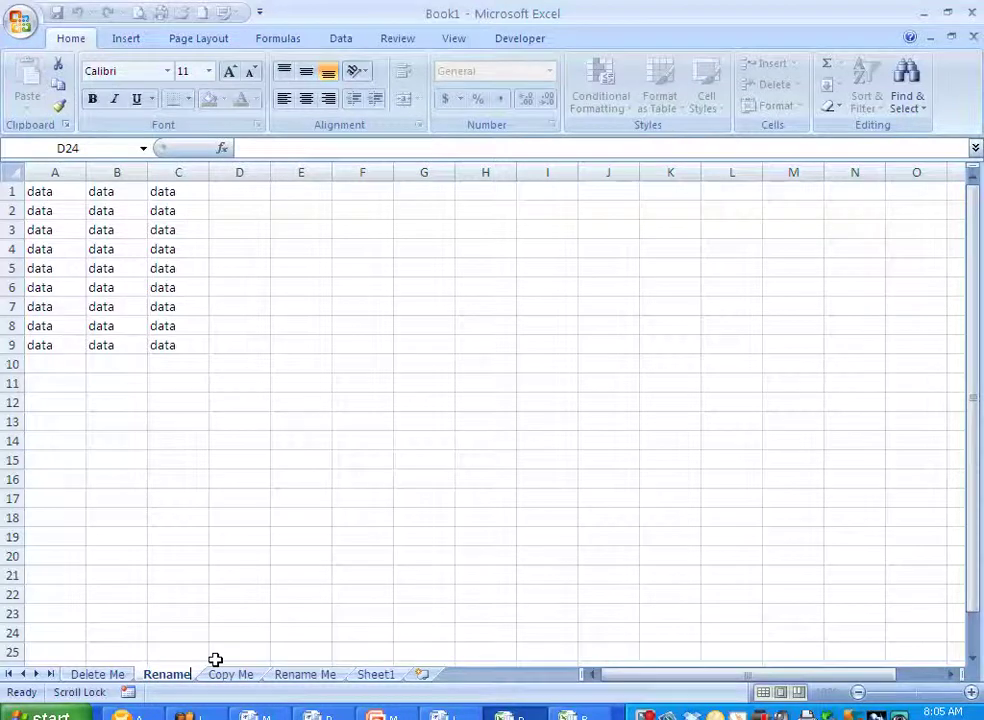
pyautogui.press('Return')
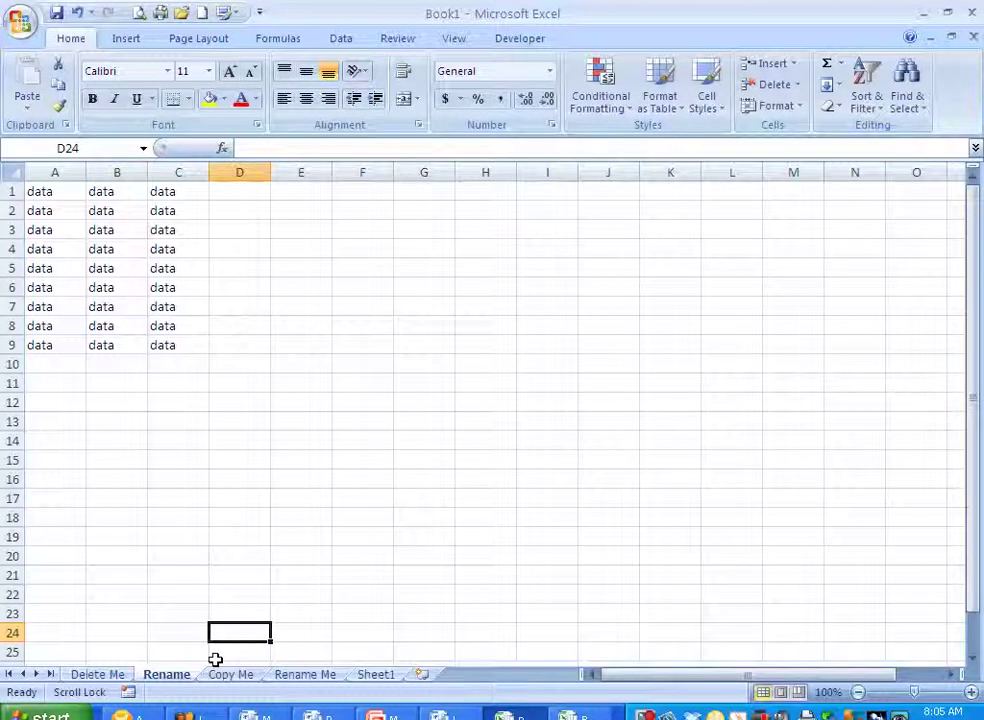
# Rename the Rename Me sheet as I Am Renamed.
pyautogui.rightClick(296, 676)
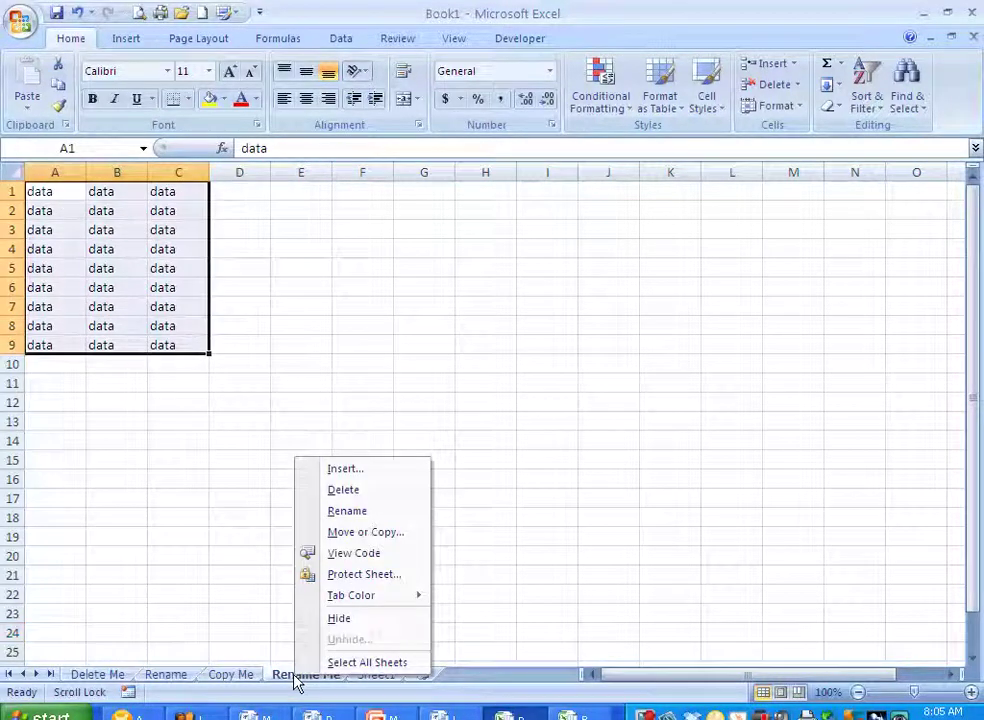
pyautogui.click(362, 512)
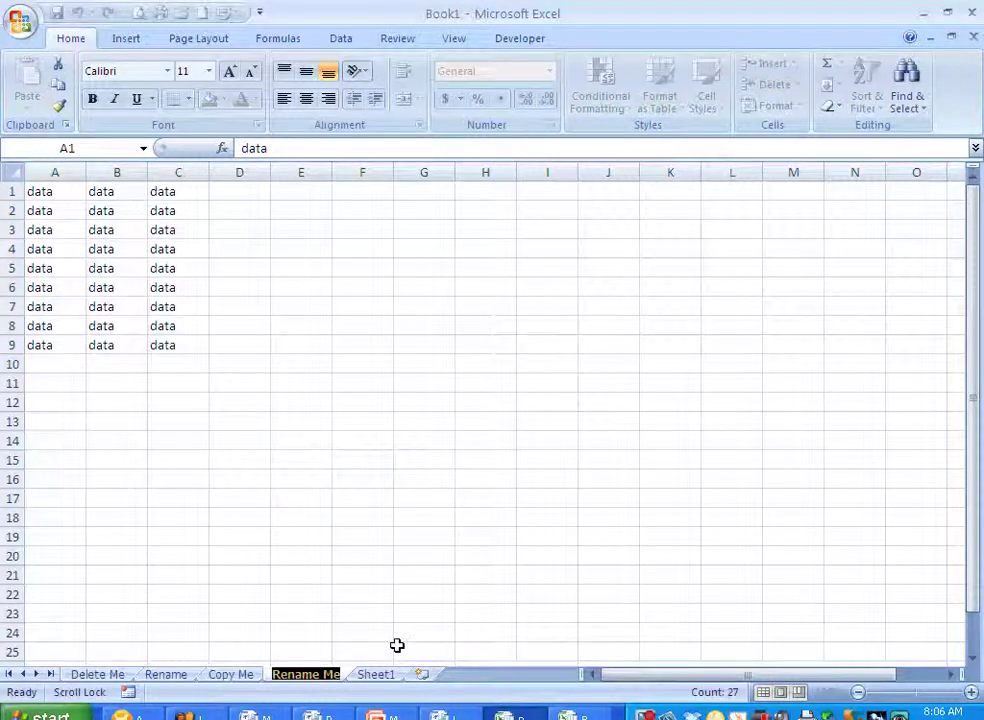
pyautogui.write('I Am Fi')
pyautogui.write('ename')
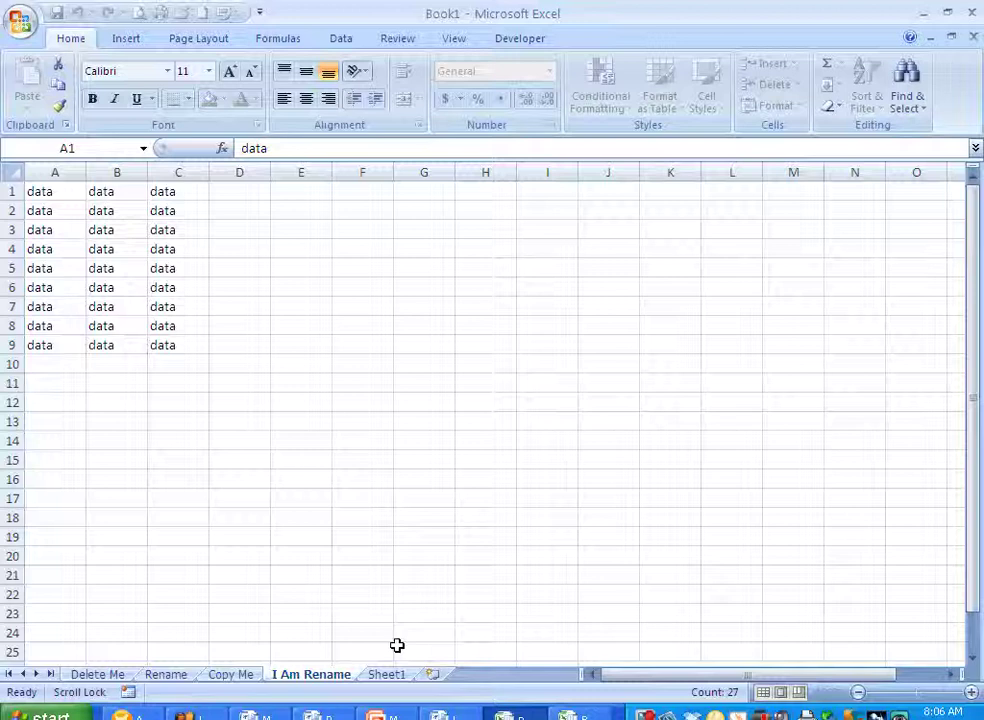
pyautogui.write('d')
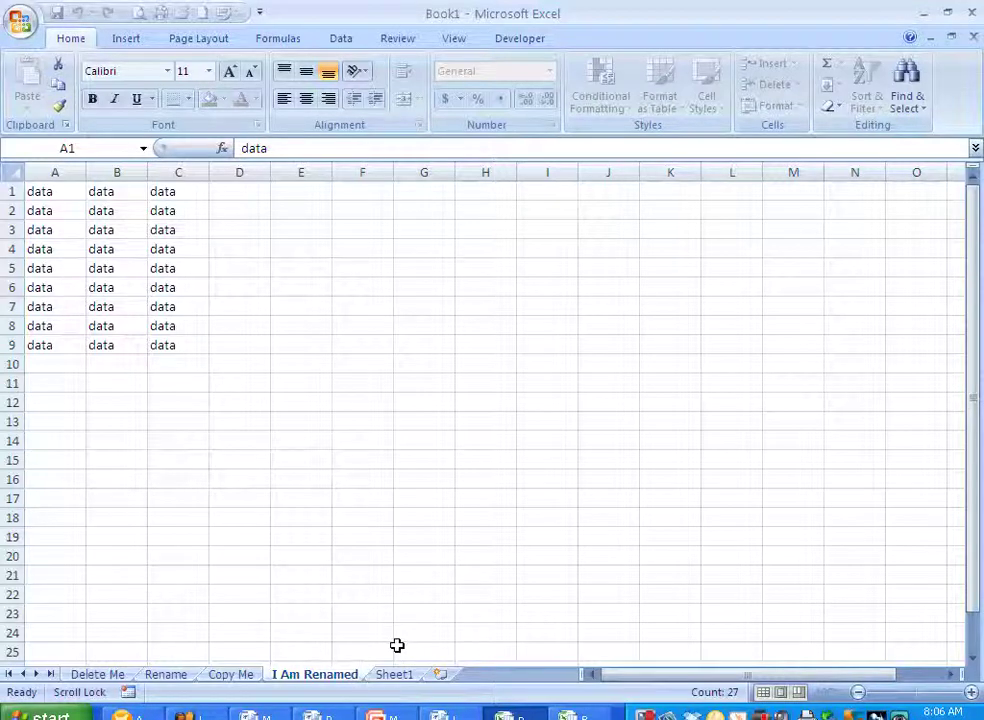
pyautogui.press('Return')
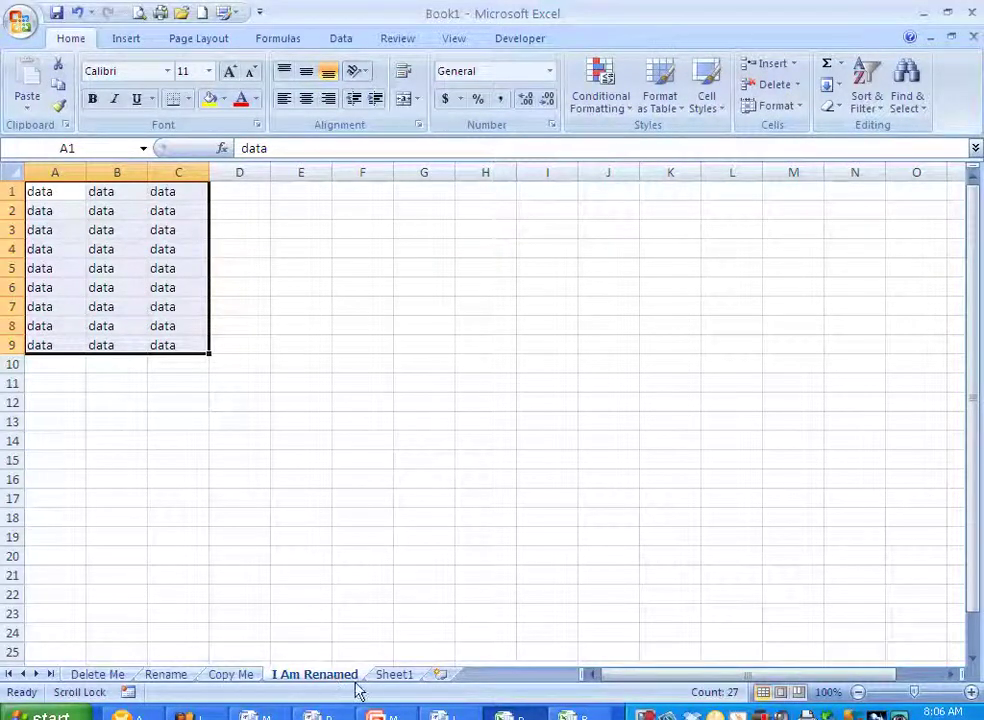
# Insert a new blank worksheet directly before Sheet1.
pyautogui.click(392, 675)
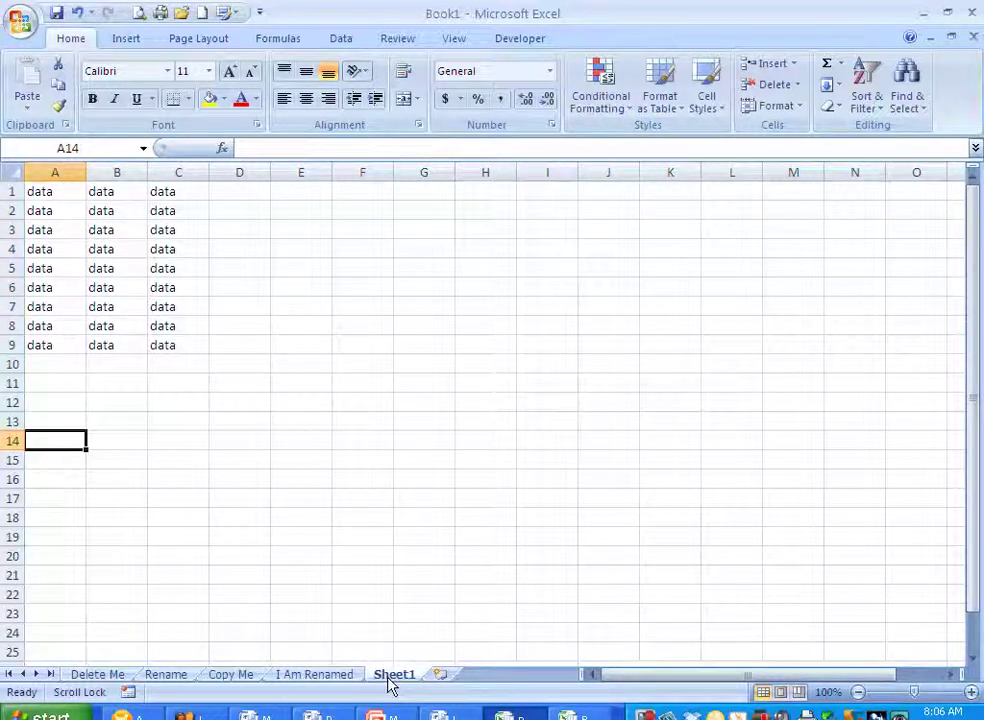
pyautogui.rightClick(388, 678)
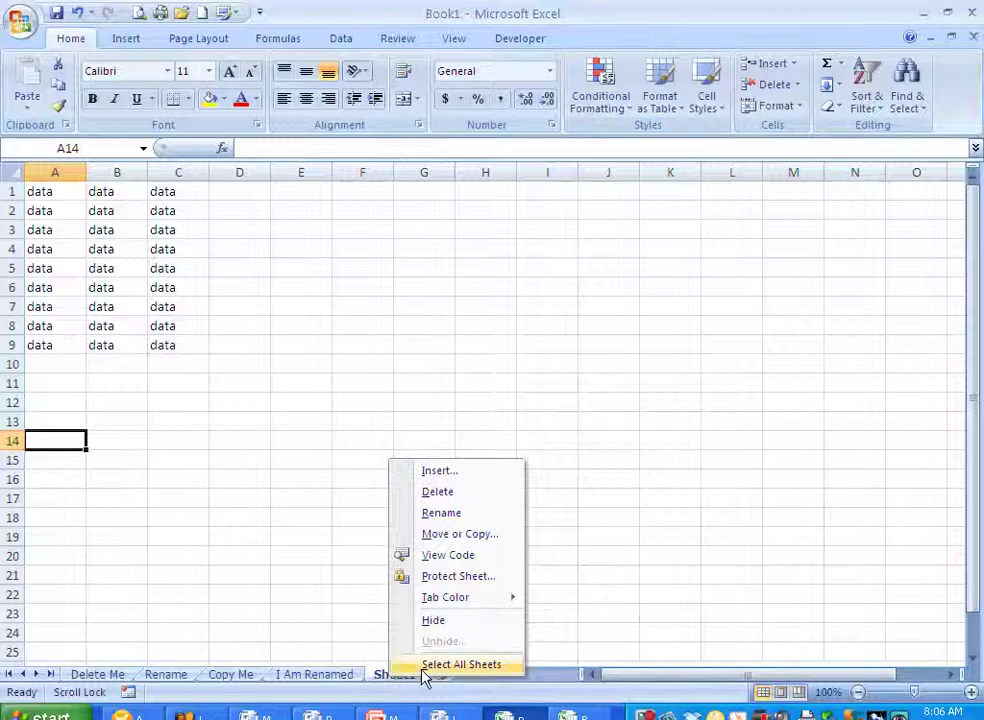
pyautogui.click(428, 472)
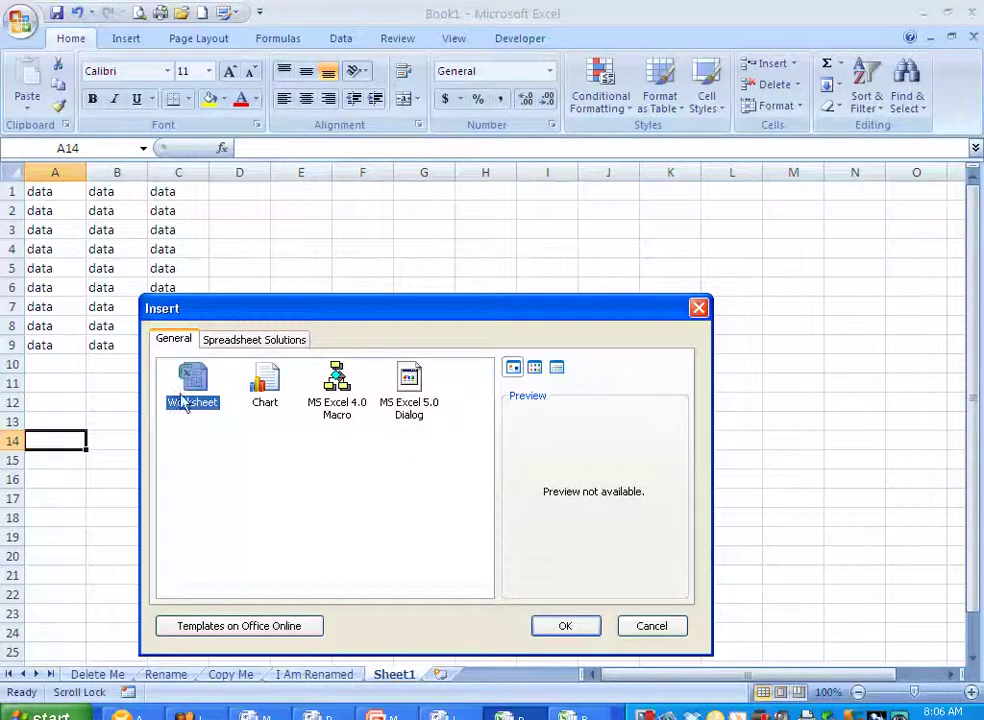
pyautogui.click(588, 627)
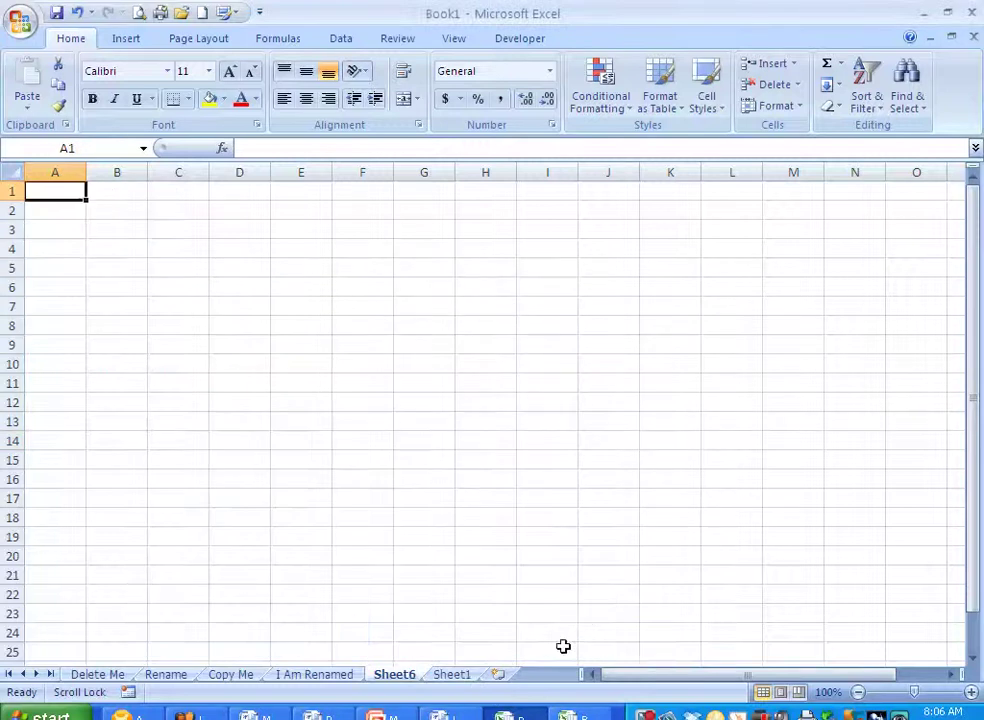
# Name the newly inserted blank sheet New Worksheet.
pyautogui.doubleClick(406, 677)
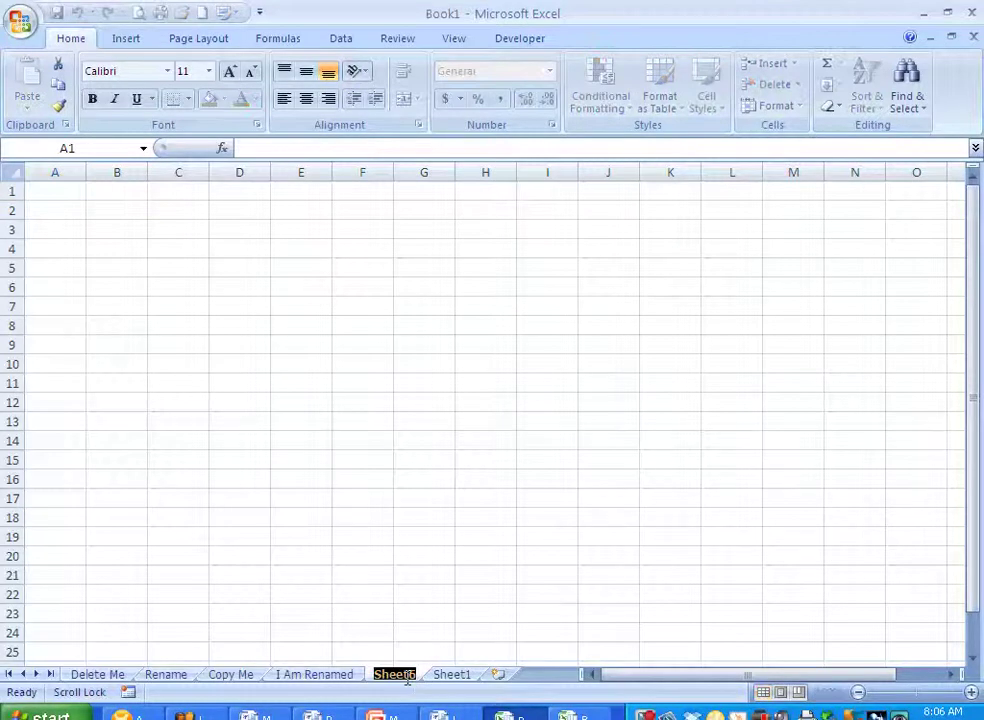
pyautogui.write('New W')
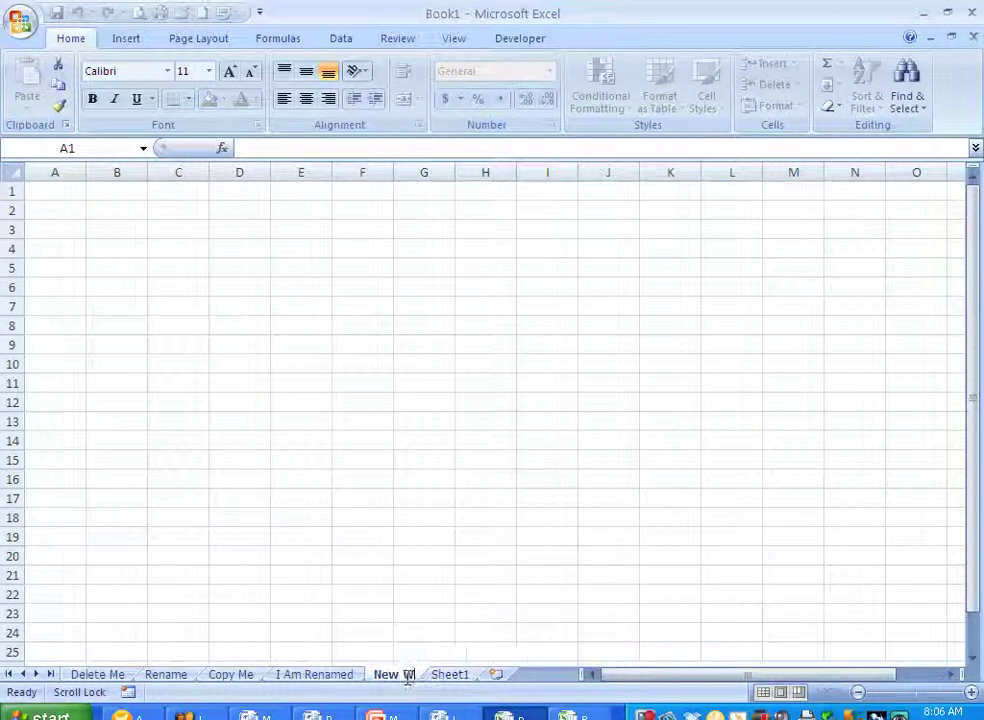
pyautogui.write('orksheet')
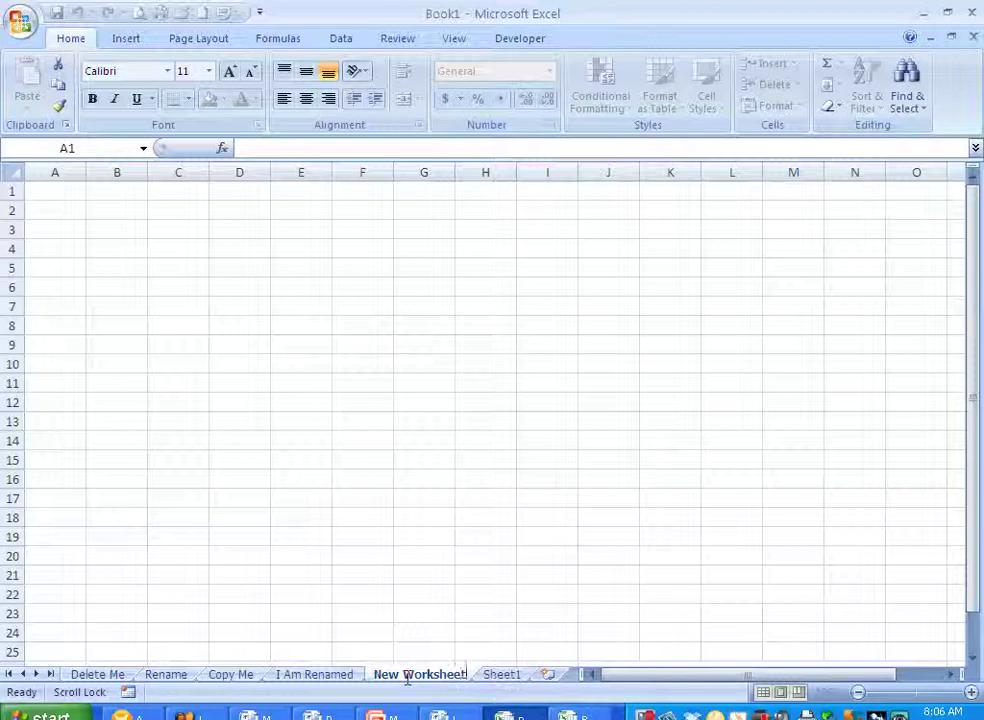
pyautogui.press('Return')
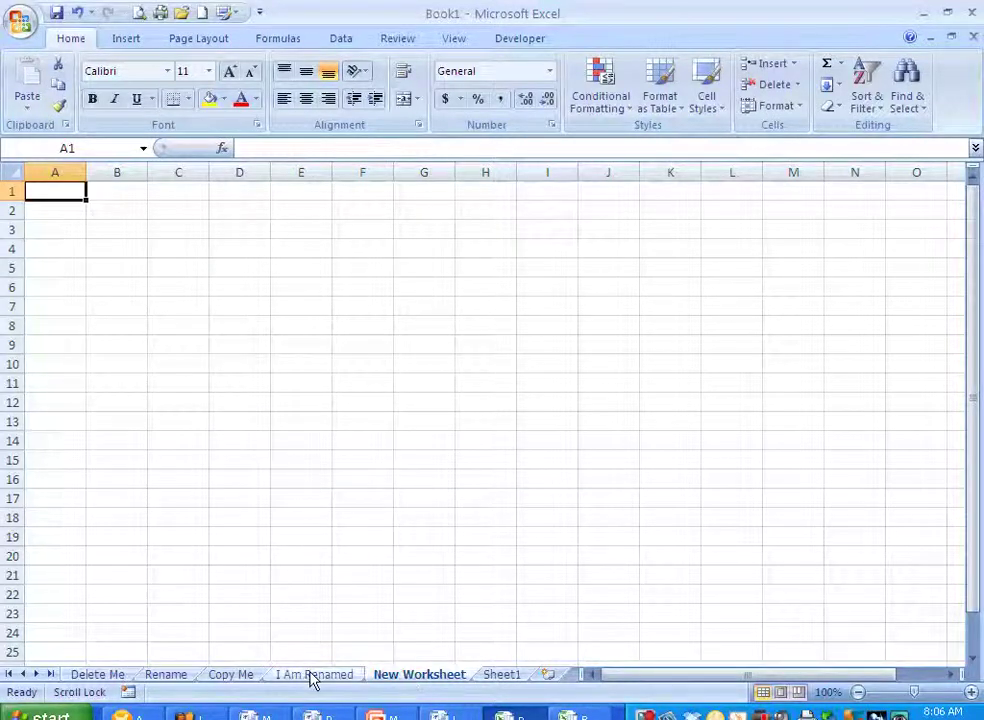
# Delete the Delete Me sheet permanently together with its data.
pyautogui.click(98, 675)
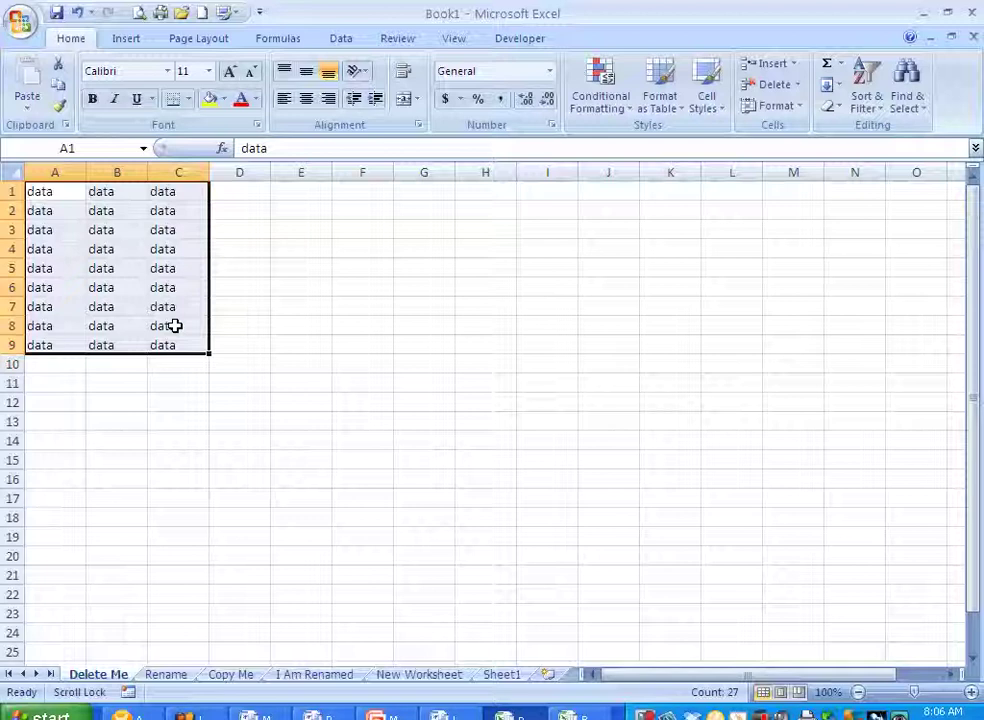
pyautogui.rightClick(84, 676)
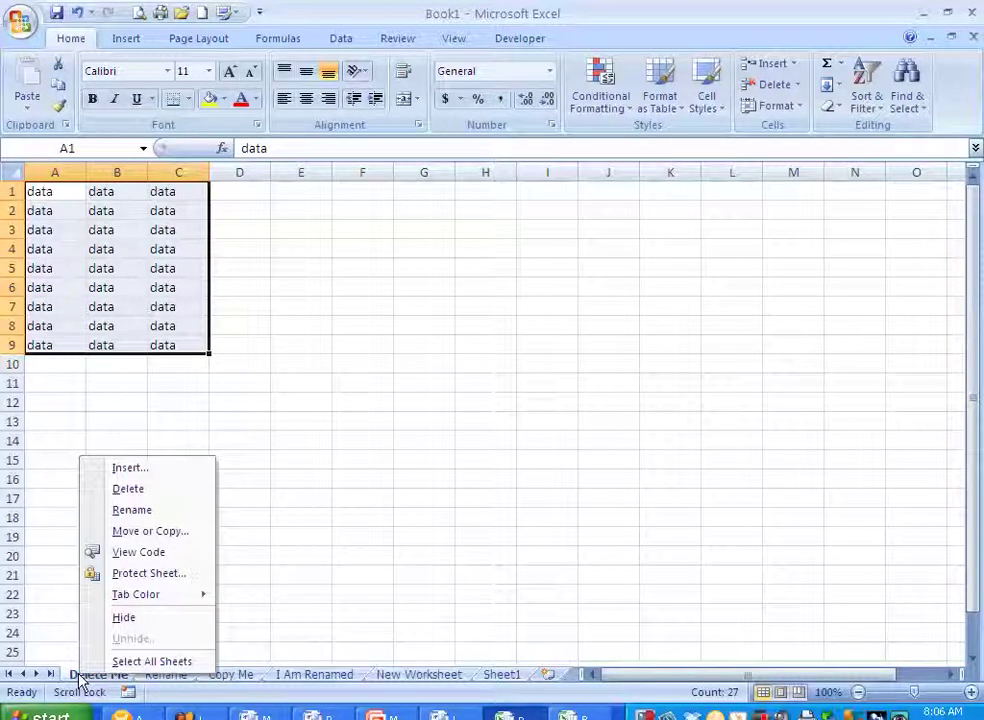
pyautogui.click(130, 489)
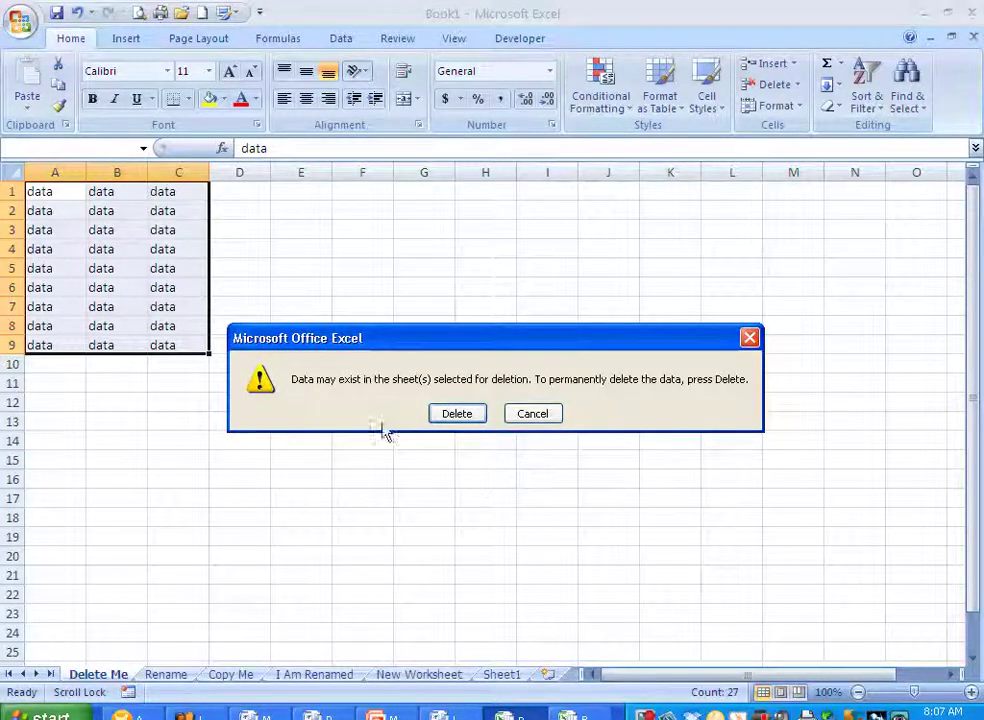
pyautogui.click(459, 414)
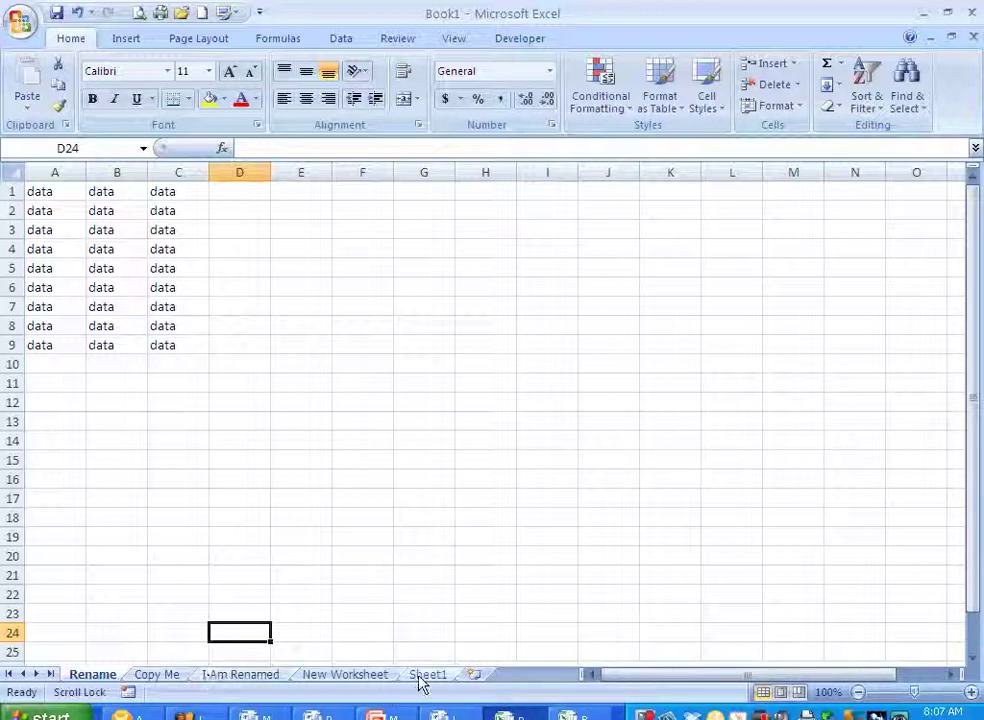
# Hide the Copy Me sheet in the workbook.
pyautogui.click(138, 678)
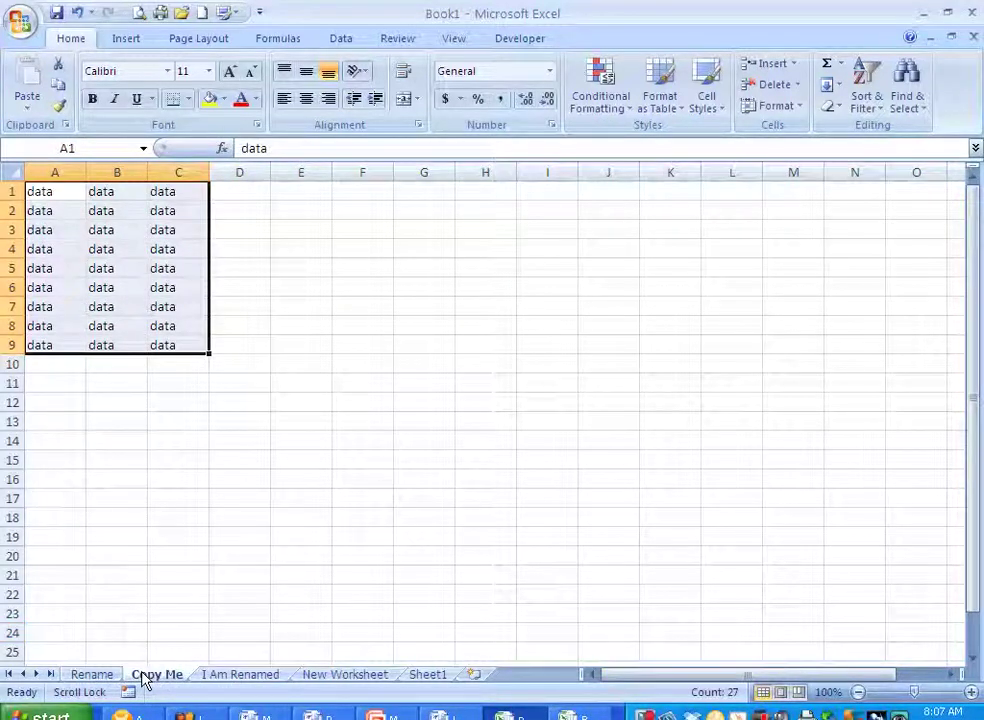
pyautogui.rightClick(145, 680)
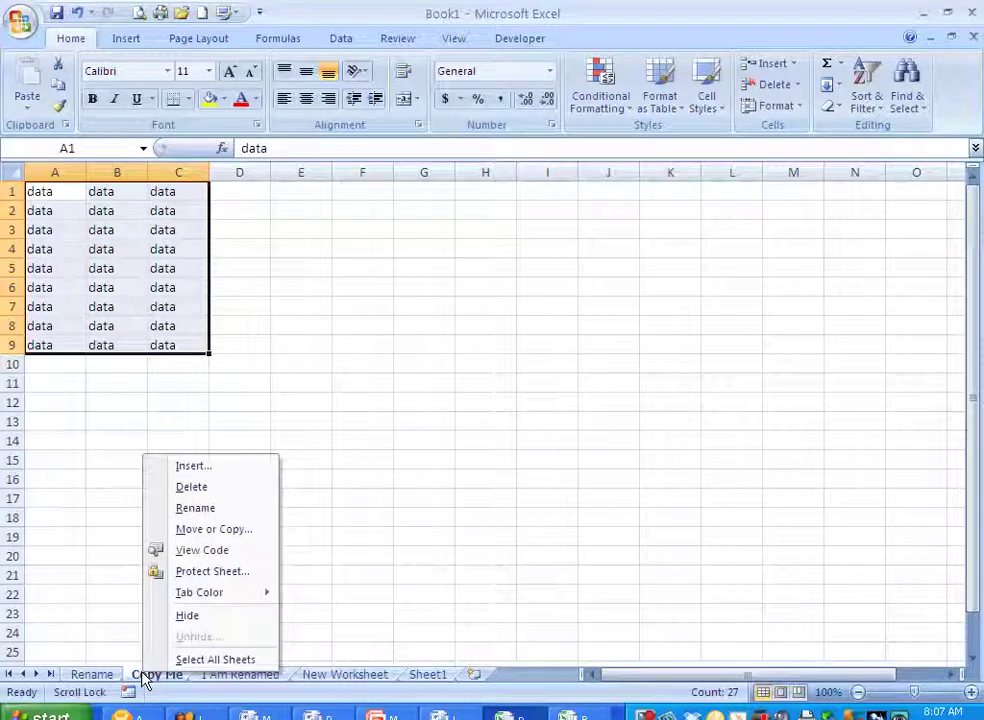
pyautogui.click(190, 614)
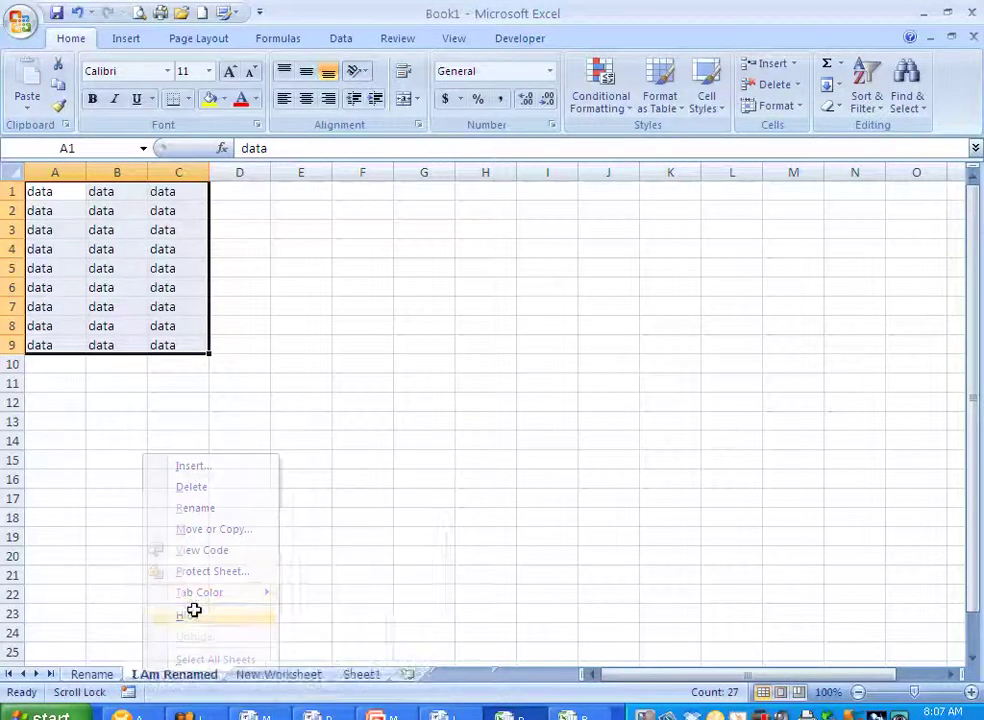